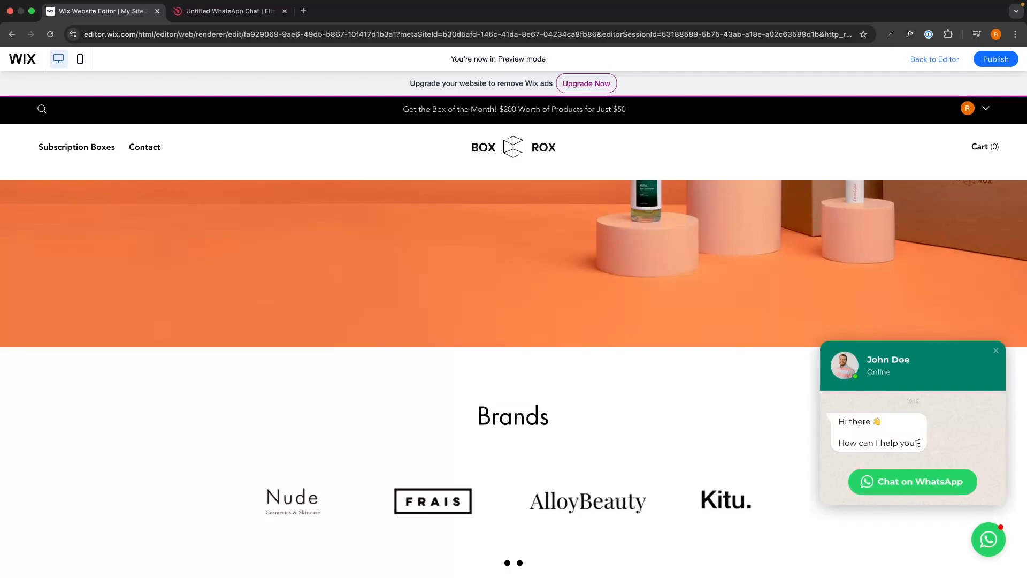
Step: Preview the Wix site's WhatsApp chat widget and start a chat, opening WhatsApp in a new tab
{"action": "left_click_drag", "start_coordinate": [919, 443], "coordinate": [808, 425]}
{"action": "left_click", "coordinate": [807, 424]}
{"action": "left_click", "coordinate": [904, 484]}
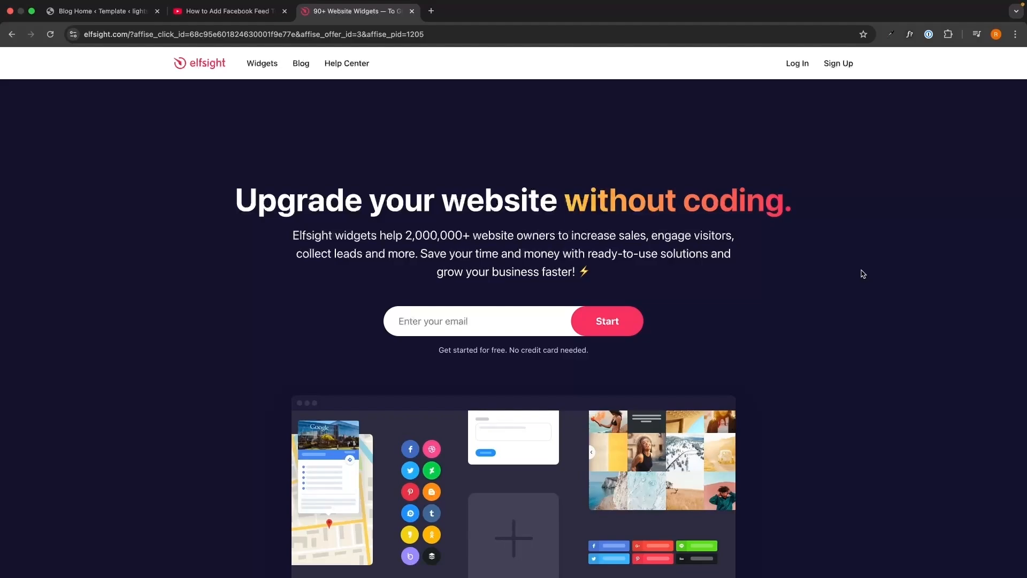
Step: Open the Elfsight sign-up link from the YouTube video description
{"action": "left_click_drag", "start_coordinate": [34, 195], "coordinate": [457, 337]}
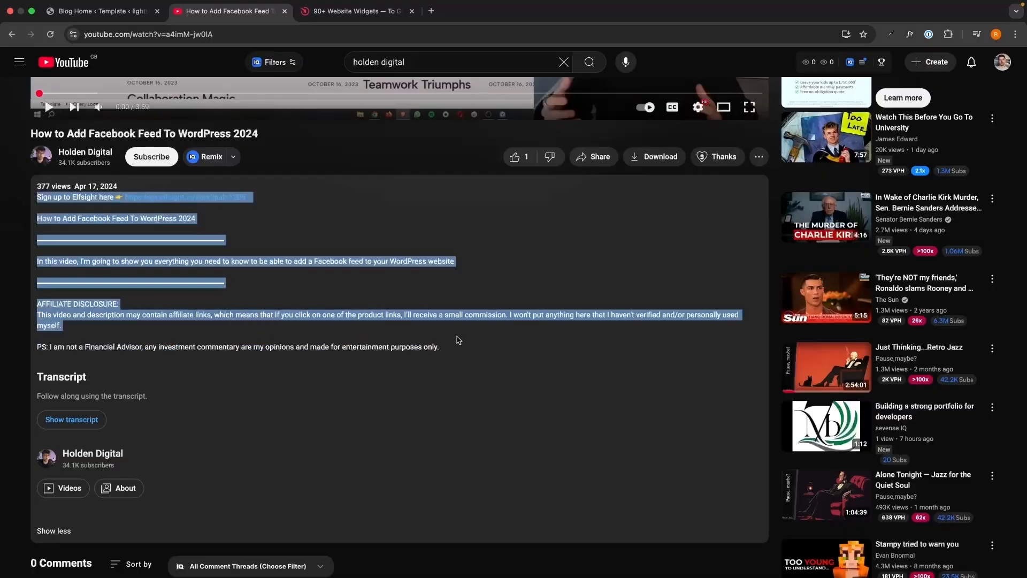
{"action": "left_click", "coordinate": [457, 338]}
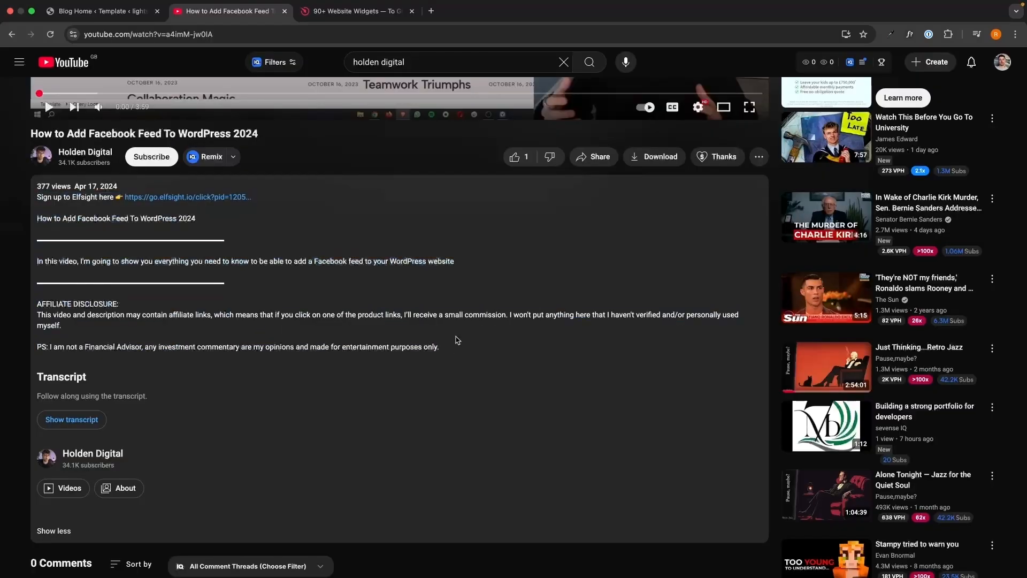
{"action": "left_click", "coordinate": [213, 197]}
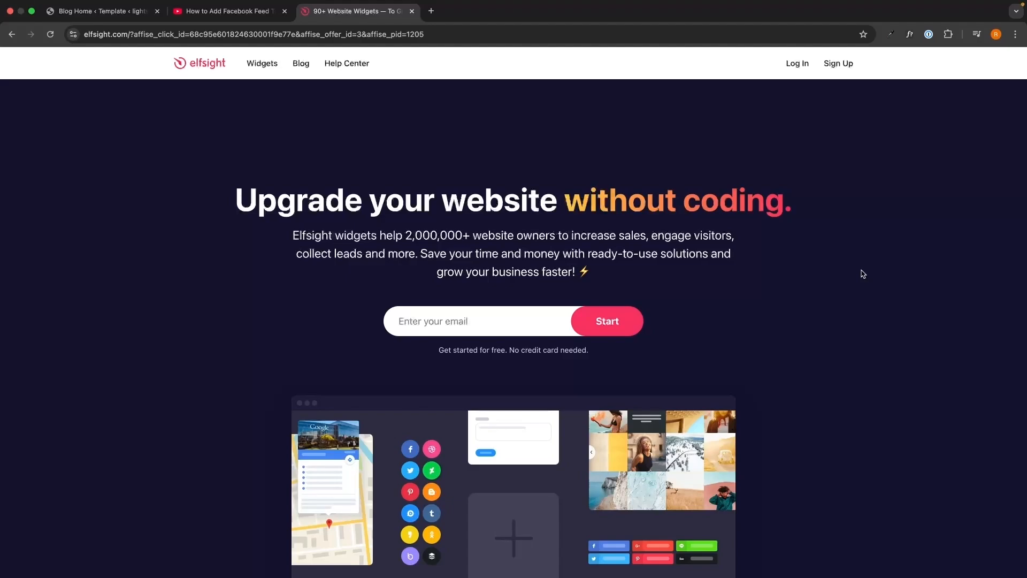
Step: Create an Elfsight account with an email address and a password
{"action": "left_click", "coordinate": [551, 319]}
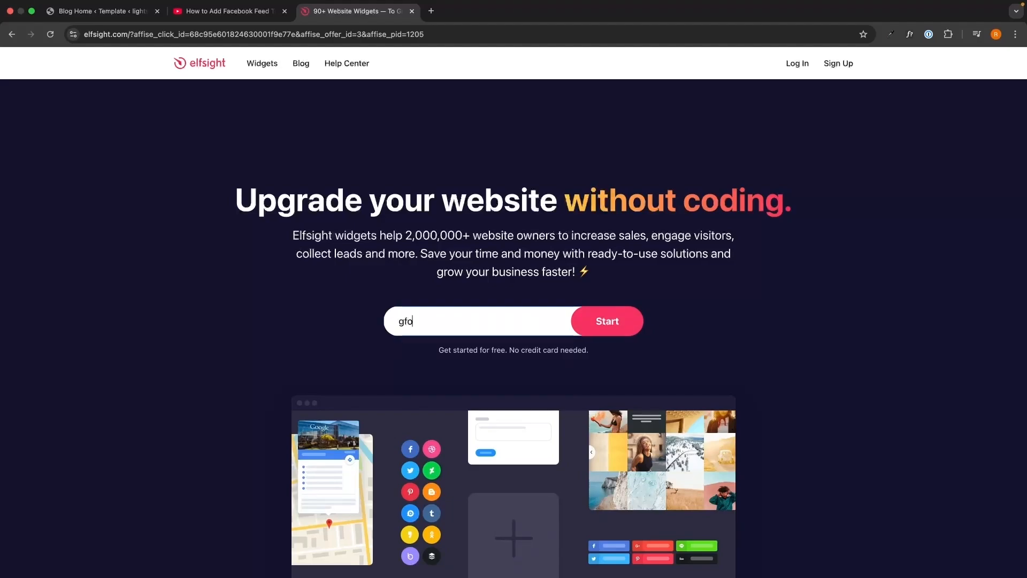
{"action": "key", "text": "Return"}
{"action": "type", "text": "••"}
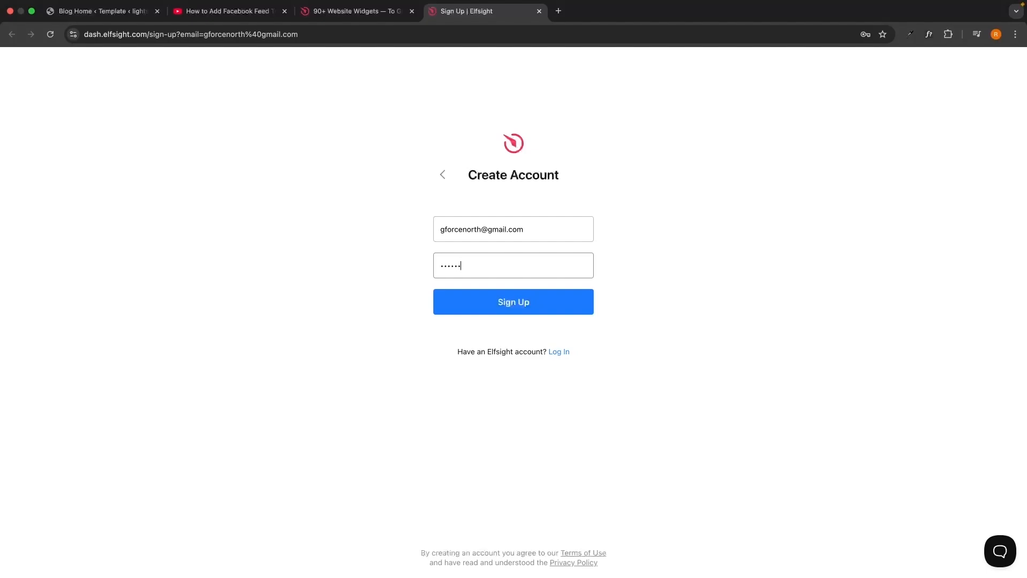
{"action": "left_click", "coordinate": [564, 304]}
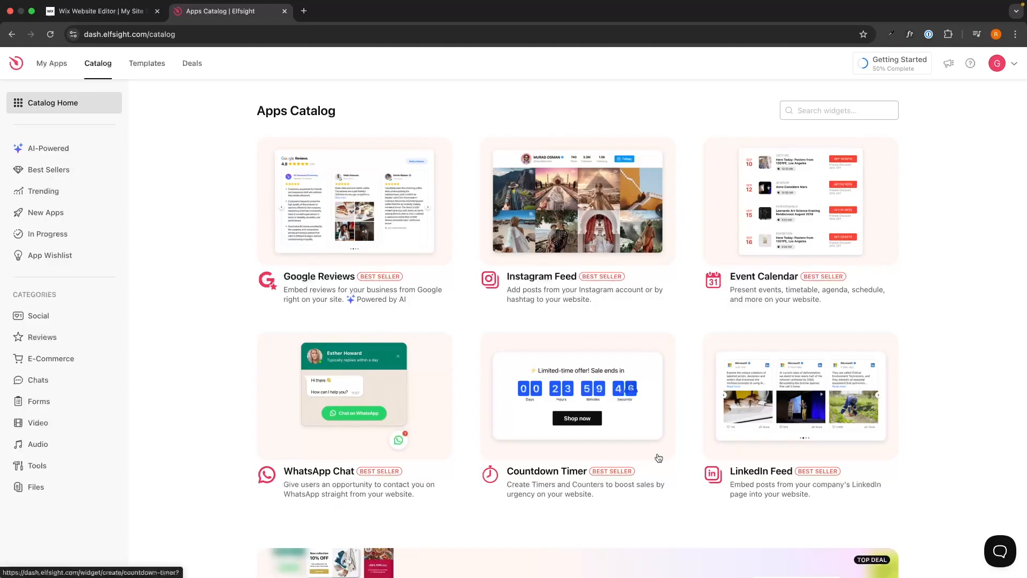
Step: Search the catalog for 'what' and create a WhatsApp Chat widget from the General template
{"action": "left_click", "coordinate": [841, 107]}
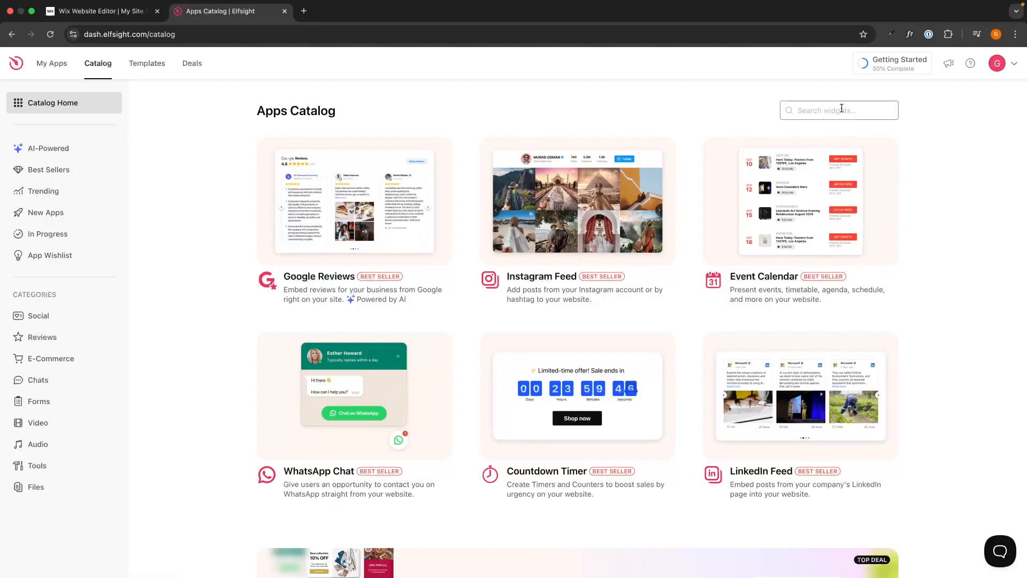
{"action": "type", "text": "what"}
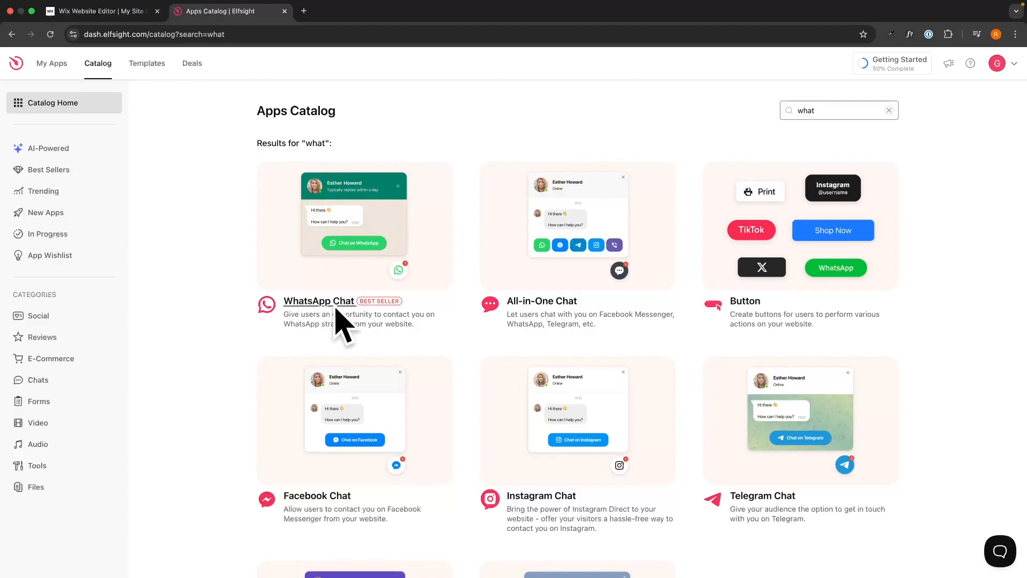
{"action": "left_click", "coordinate": [318, 254]}
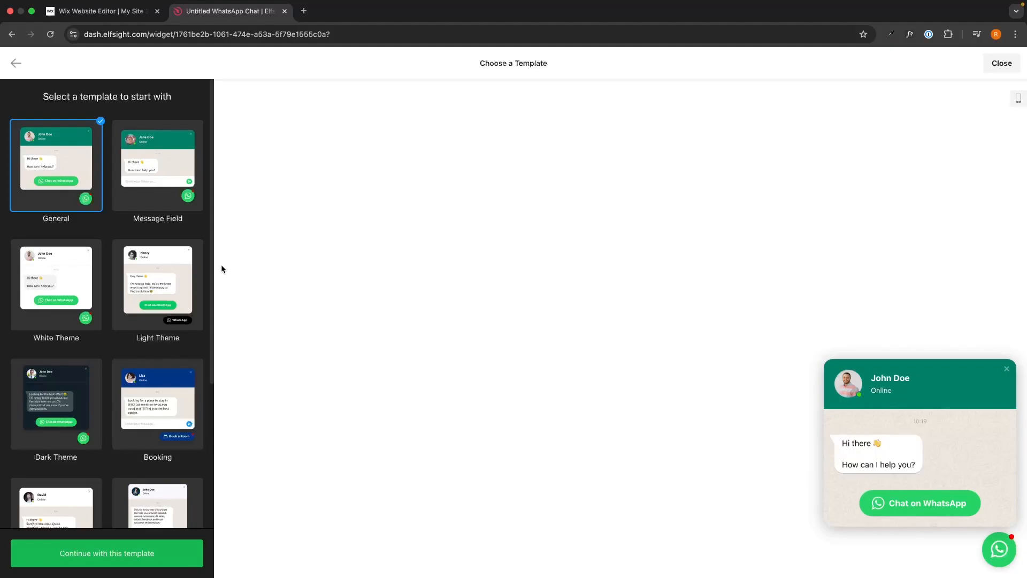
{"action": "left_click", "coordinate": [173, 278]}
{"action": "left_click", "coordinate": [45, 297]}
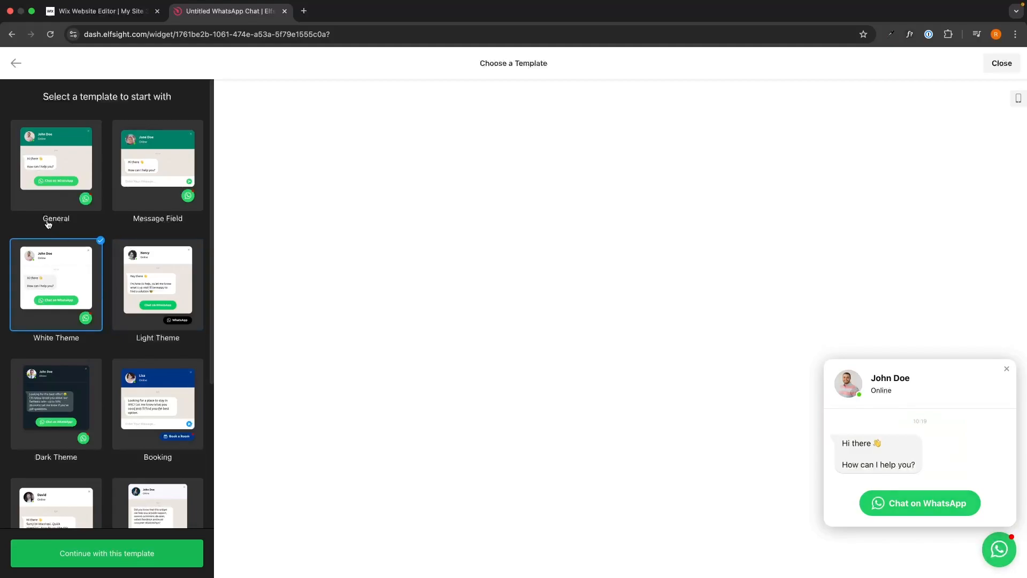
{"action": "left_click", "coordinate": [55, 191]}
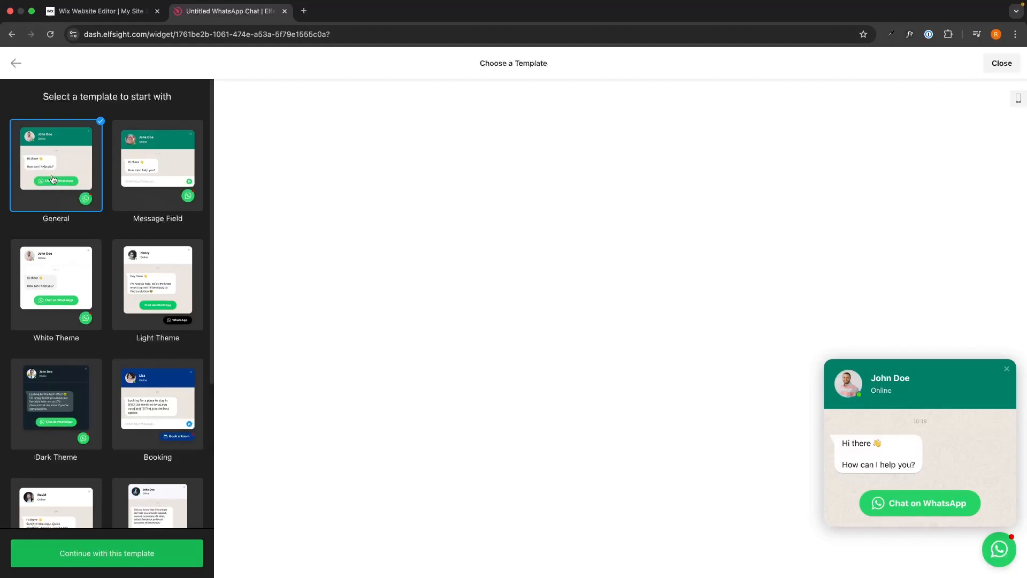
{"action": "left_click", "coordinate": [99, 551]}
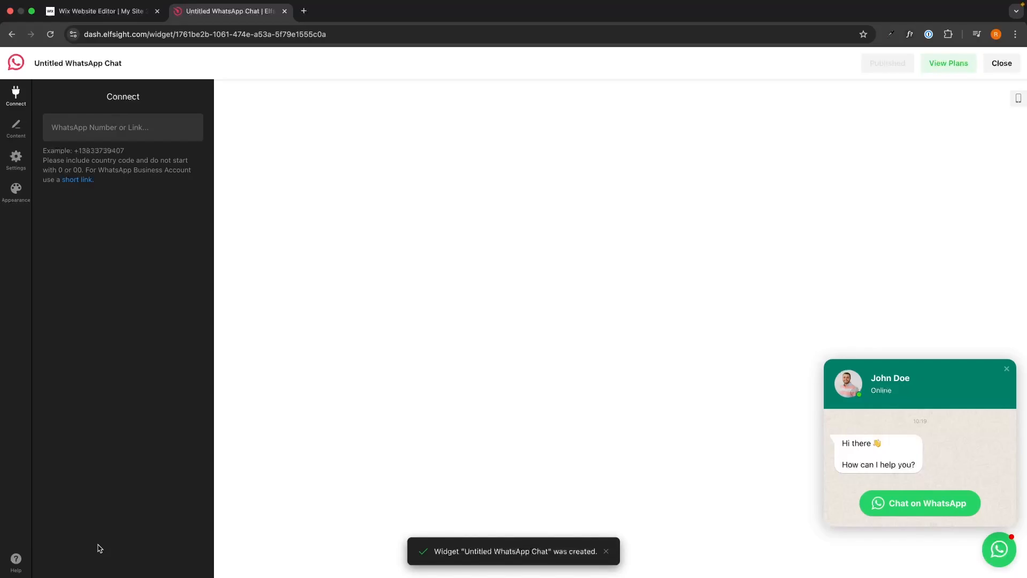
Step: Paste the example number into the WhatsApp Number field, then show the Content settings
{"action": "left_click", "coordinate": [126, 131]}
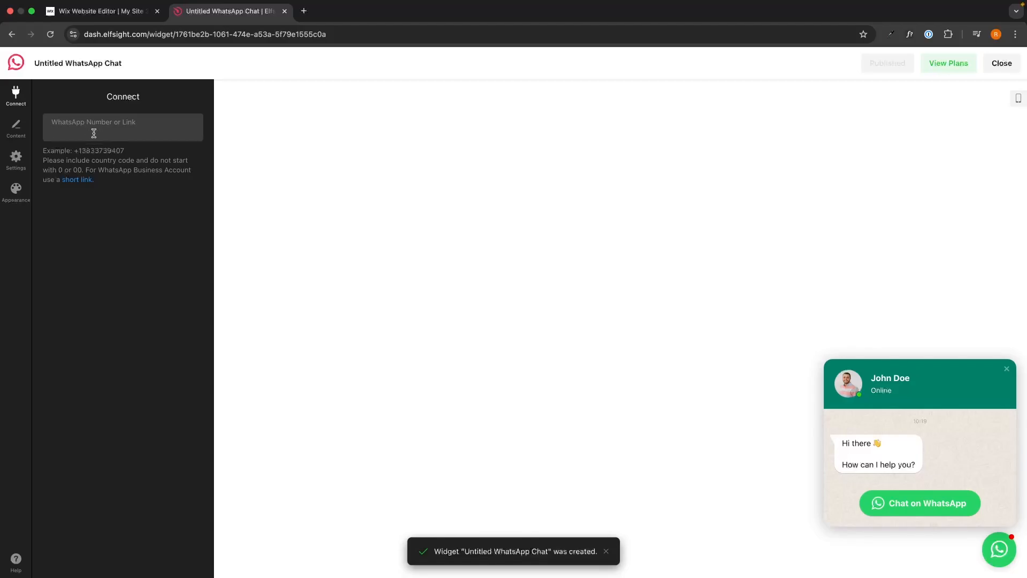
{"action": "left_click_drag", "start_coordinate": [126, 152], "coordinate": [77, 150]}
{"action": "key", "text": "super+c"}
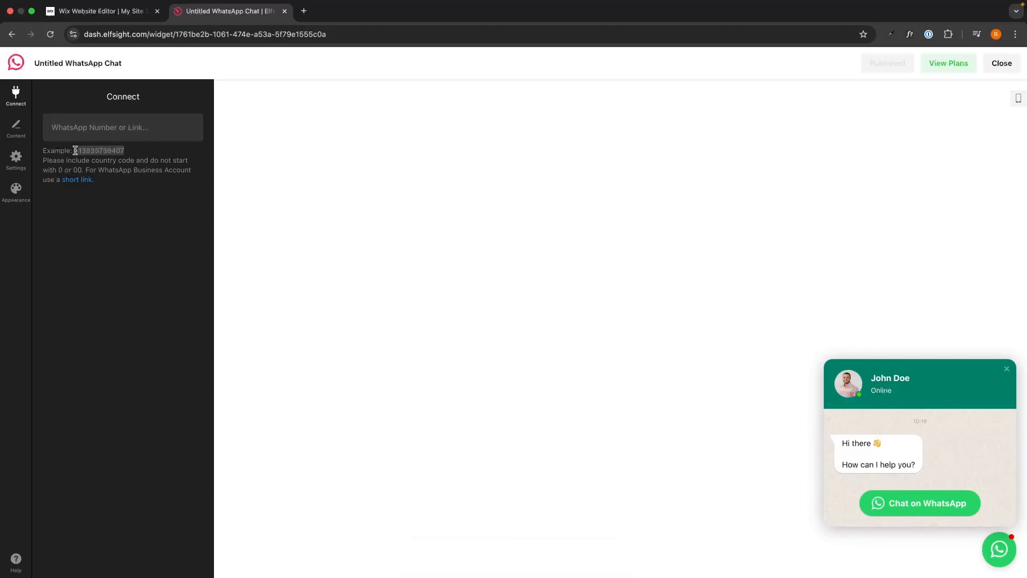
{"action": "left_click", "coordinate": [122, 131]}
{"action": "key", "text": "super+v"}
{"action": "left_click", "coordinate": [134, 291]}
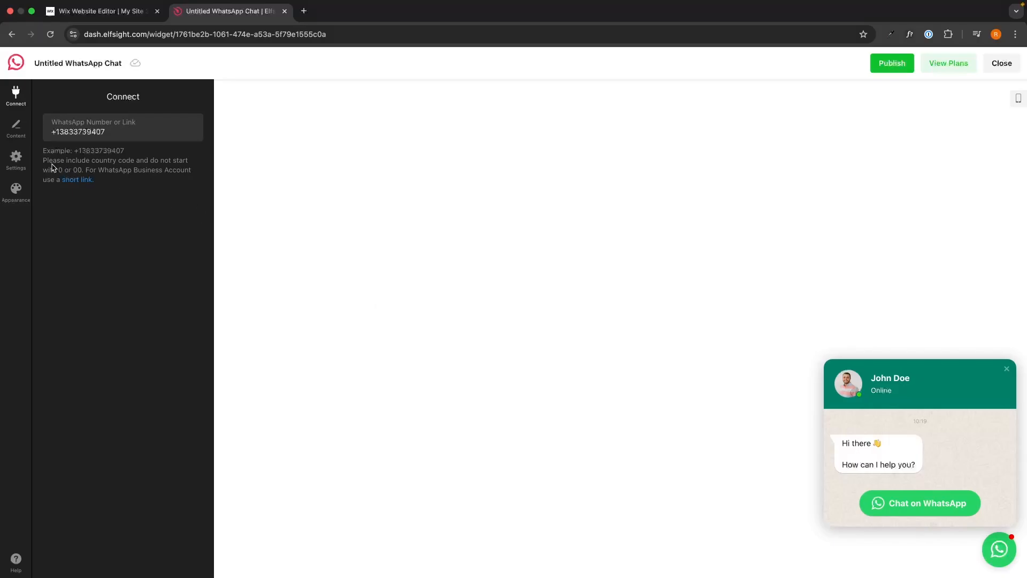
{"action": "left_click", "coordinate": [23, 137]}
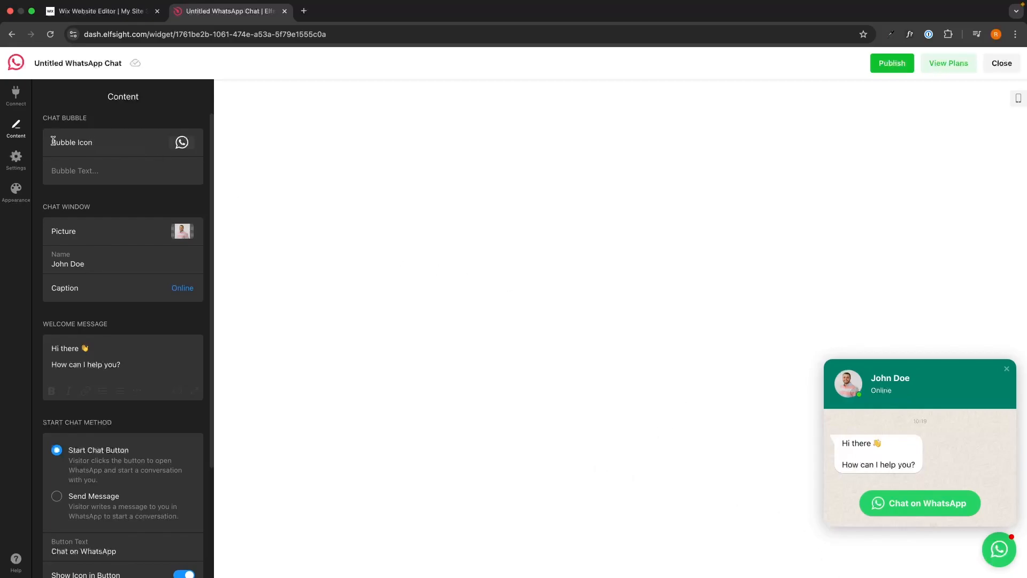
{"action": "left_click", "coordinate": [1000, 551]}
{"action": "left_click", "coordinate": [1001, 555]}
{"action": "left_click", "coordinate": [183, 144]}
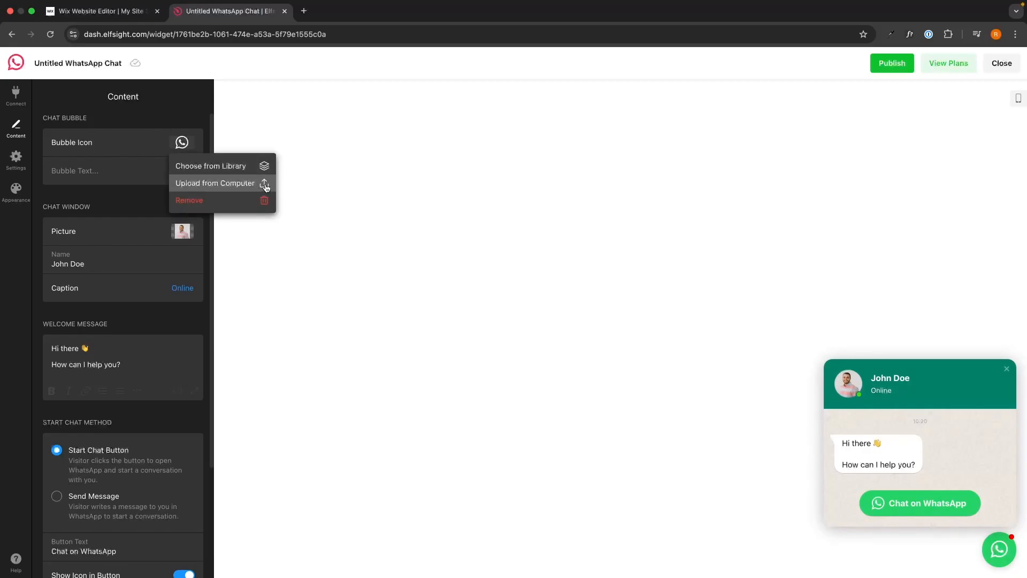
{"action": "left_click", "coordinate": [209, 166]}
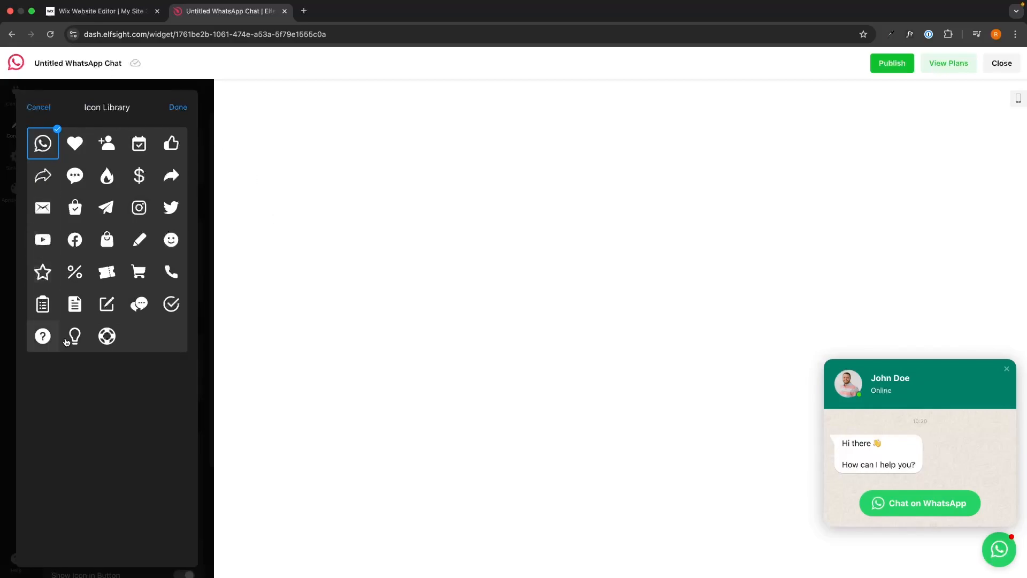
{"action": "left_click", "coordinate": [187, 106]}
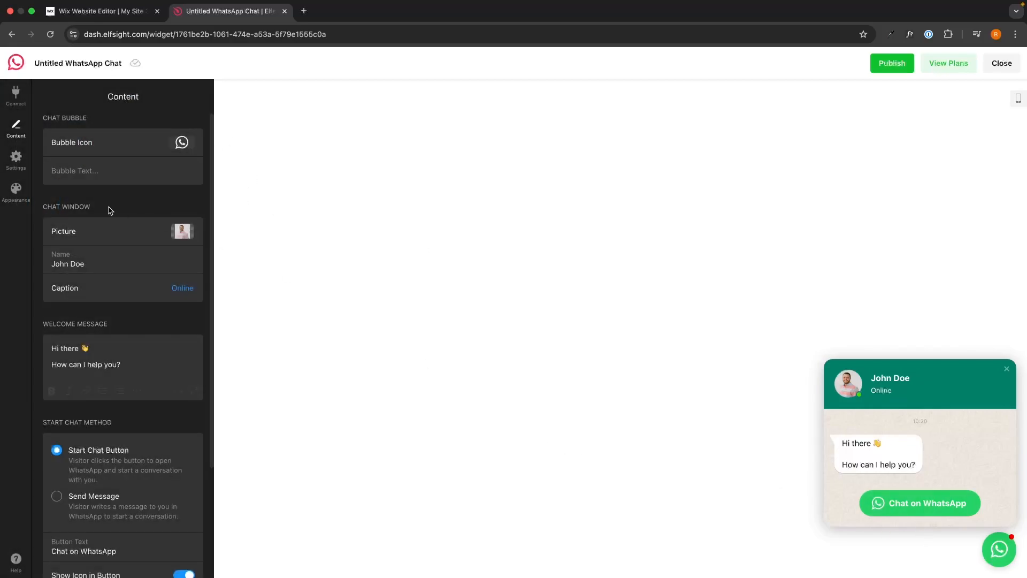
{"action": "left_click", "coordinate": [67, 176]}
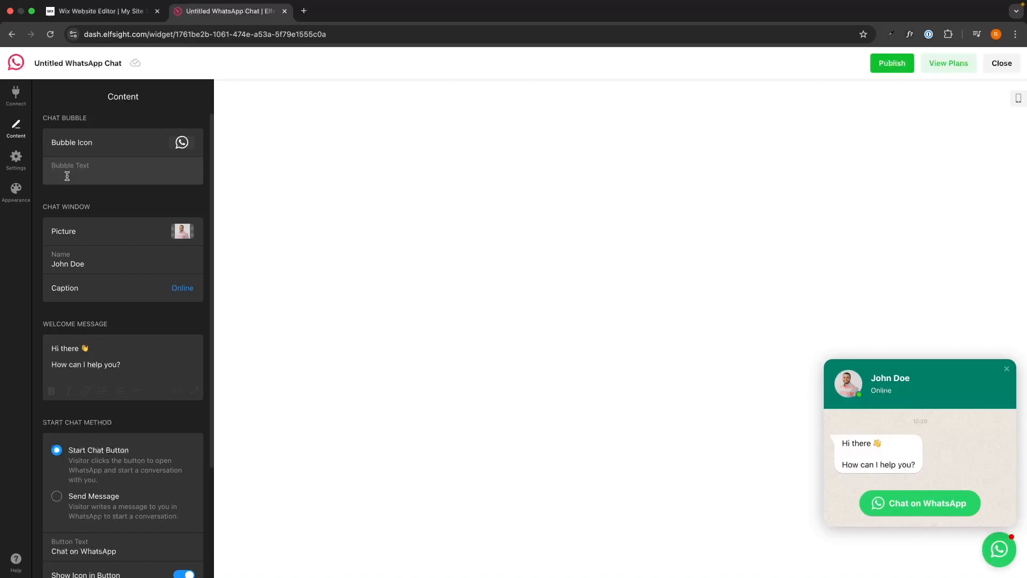
{"action": "key", "text": "Caps_Lock"}
{"action": "type", "text": "Message "}
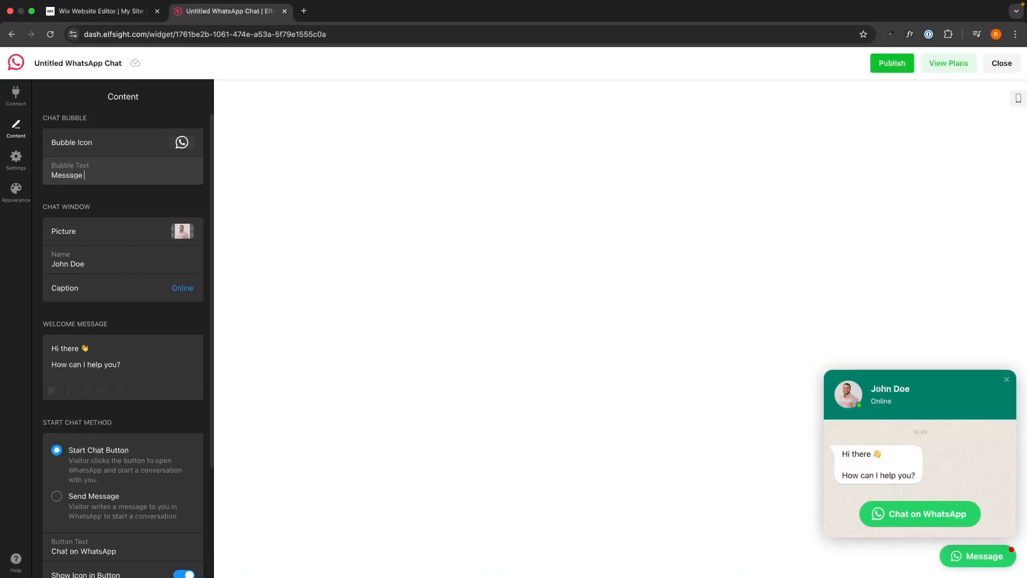
{"action": "type", "text": "us on whatsapp"}
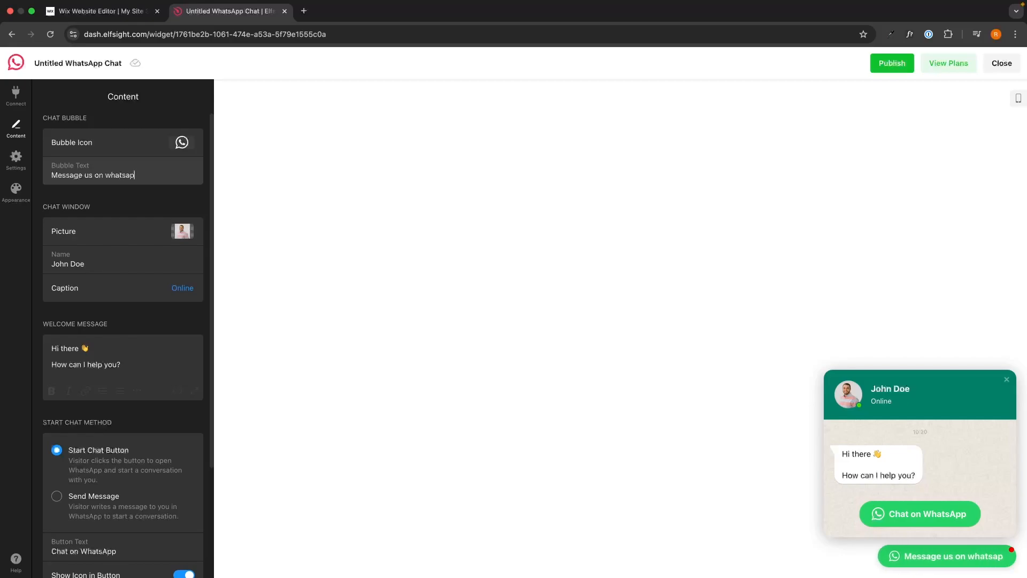
{"action": "triple_click", "coordinate": [84, 180]}
{"action": "key", "text": "BackSpace"}
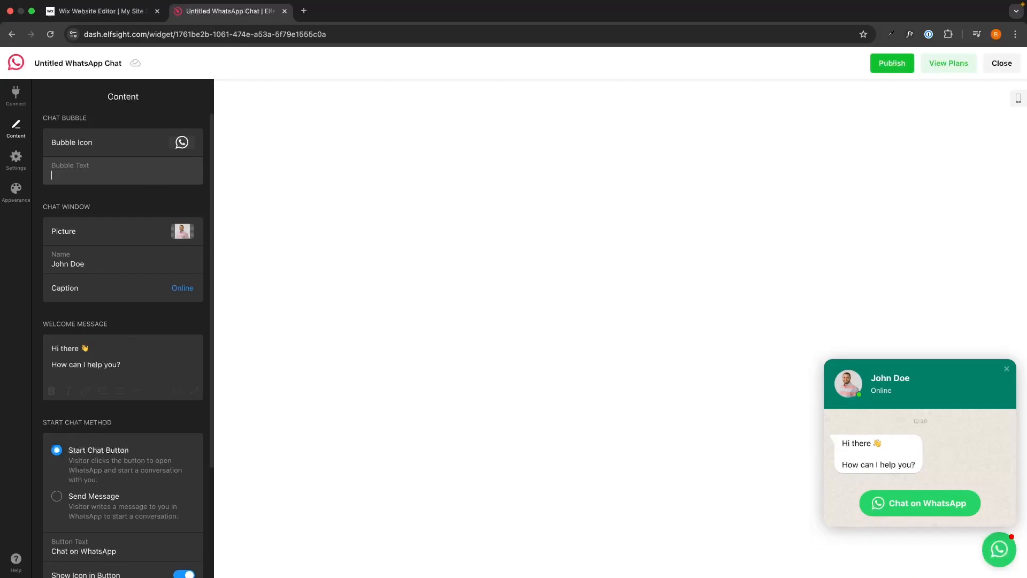
{"action": "left_click", "coordinate": [123, 210]}
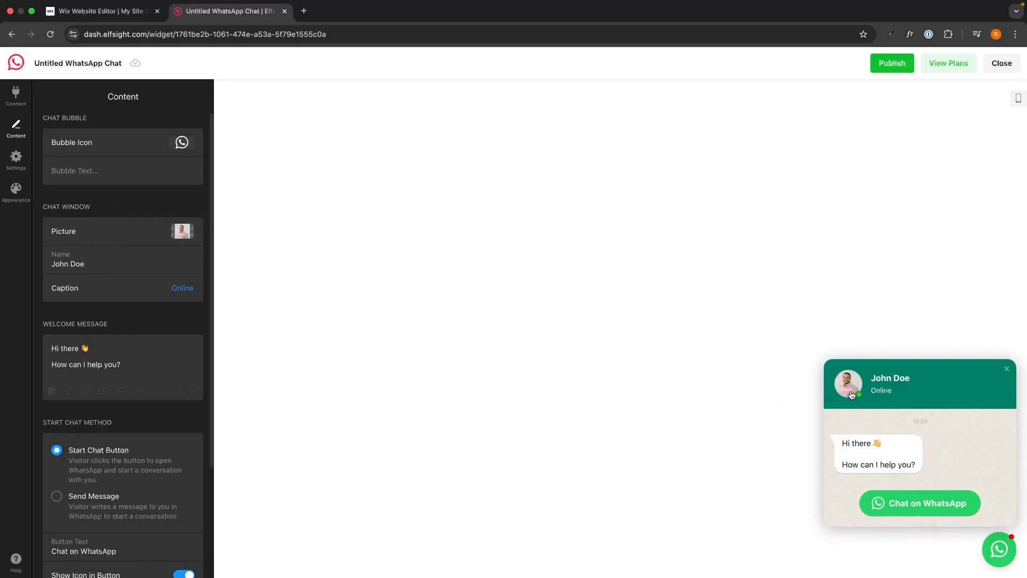
{"action": "left_click", "coordinate": [188, 235]}
Step: Start replacing the agent picture, then cancel and keep the current one
{"action": "left_click", "coordinate": [166, 294]}
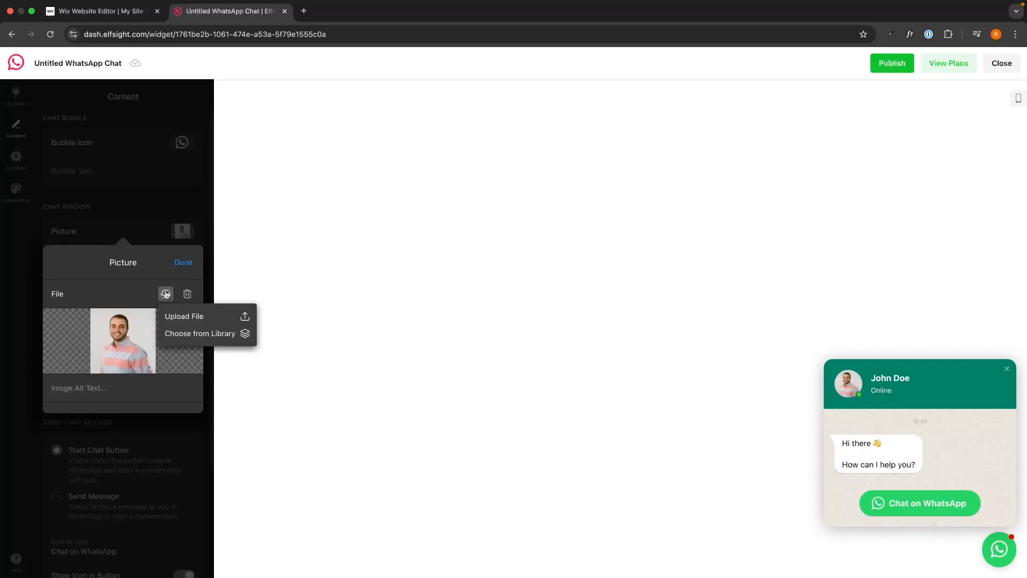
{"action": "left_click", "coordinate": [184, 316]}
{"action": "left_click", "coordinate": [654, 415]}
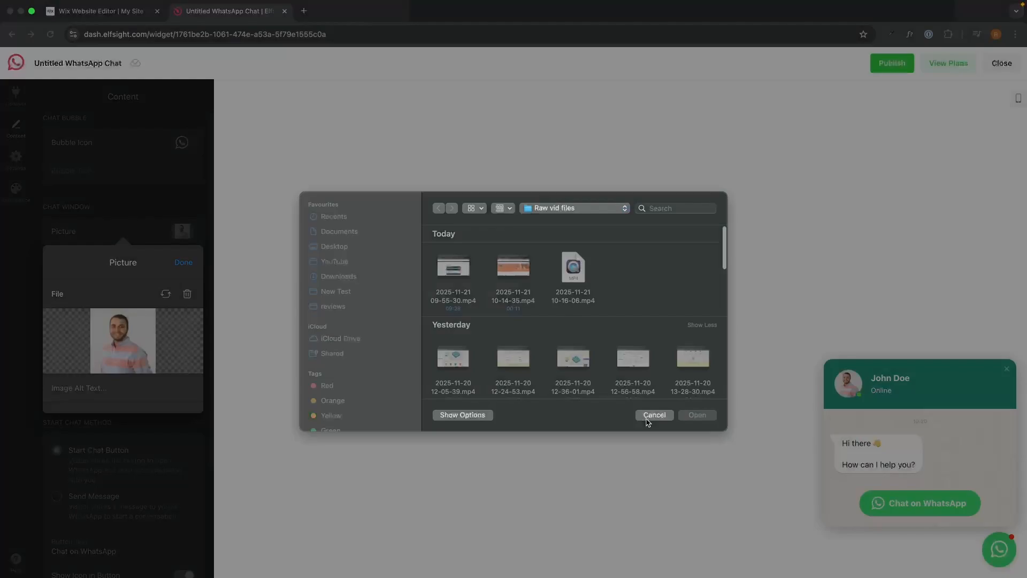
{"action": "left_click", "coordinate": [653, 415]}
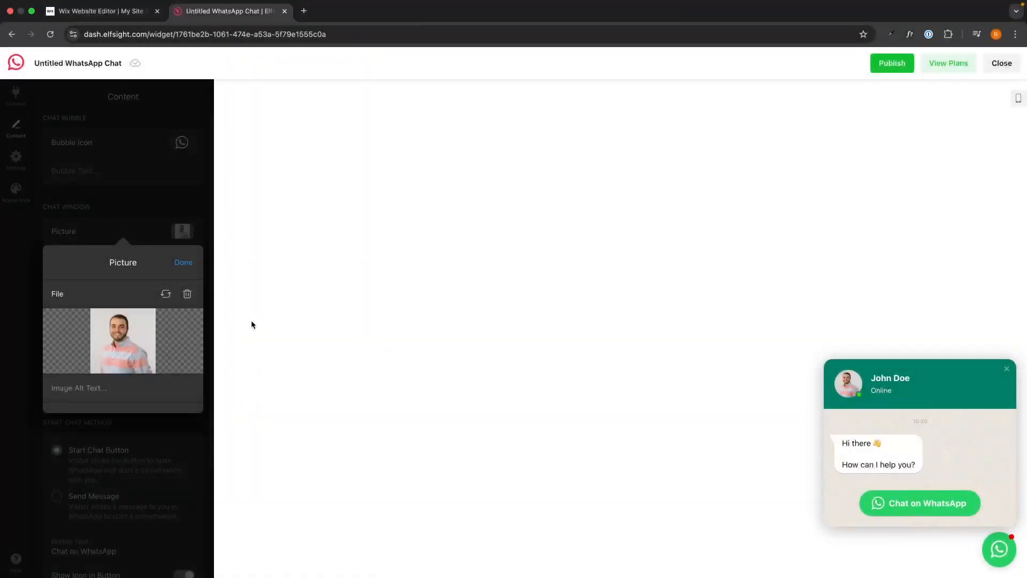
{"action": "left_click", "coordinate": [187, 263]}
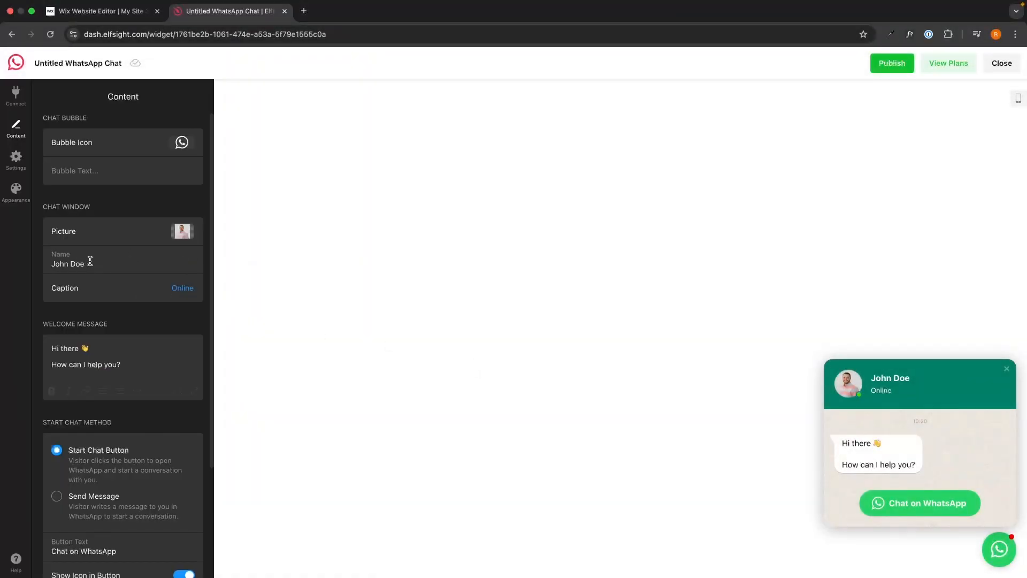
Step: Replace the agent name with a new name
{"action": "left_click_drag", "start_coordinate": [90, 262], "coordinate": [27, 264]}
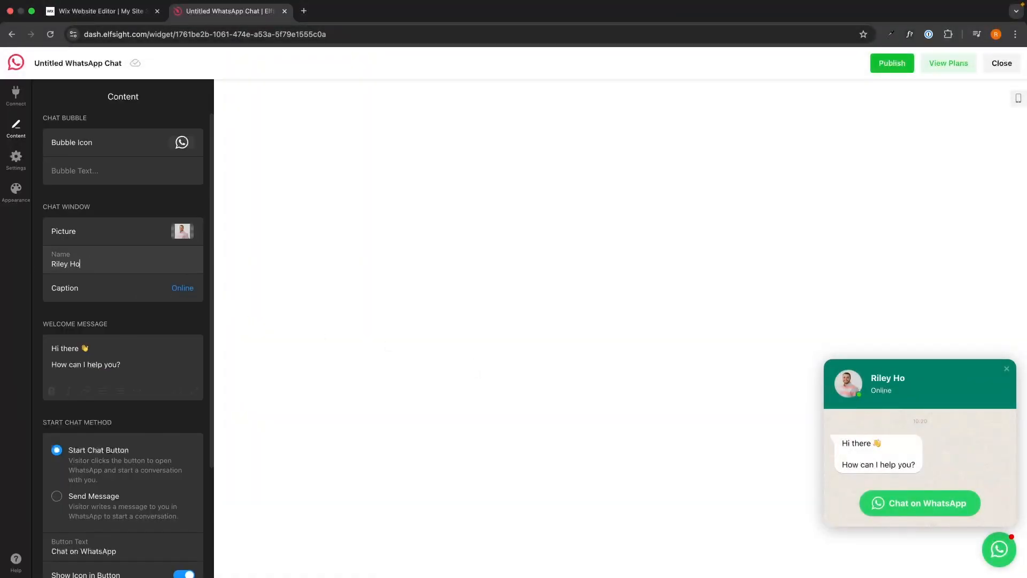
{"action": "left_click", "coordinate": [65, 310]}
Step: Set the caption to Reply Time with 'Typically replies within an hour'
{"action": "left_click", "coordinate": [181, 288]}
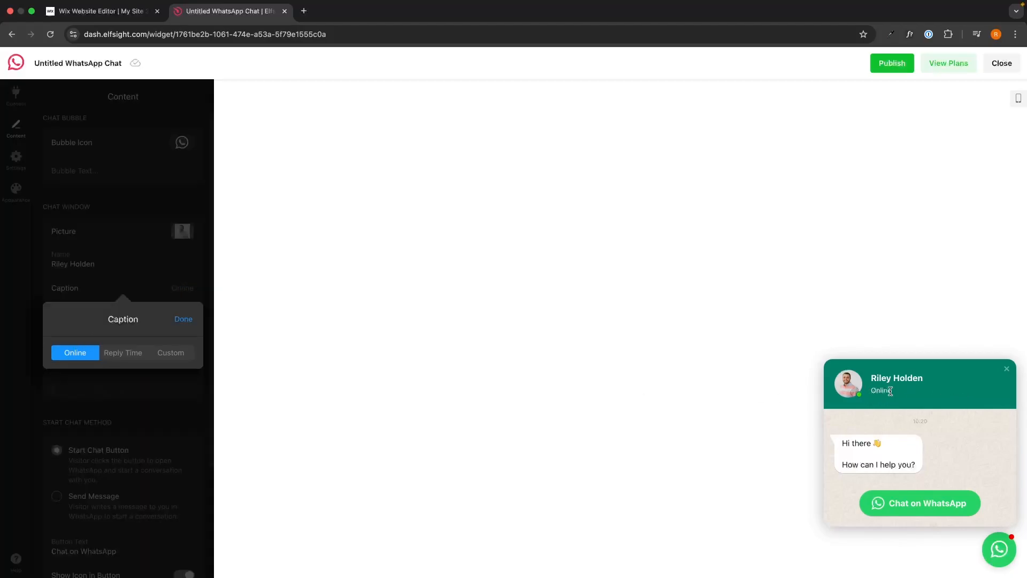
{"action": "left_click", "coordinate": [115, 353]}
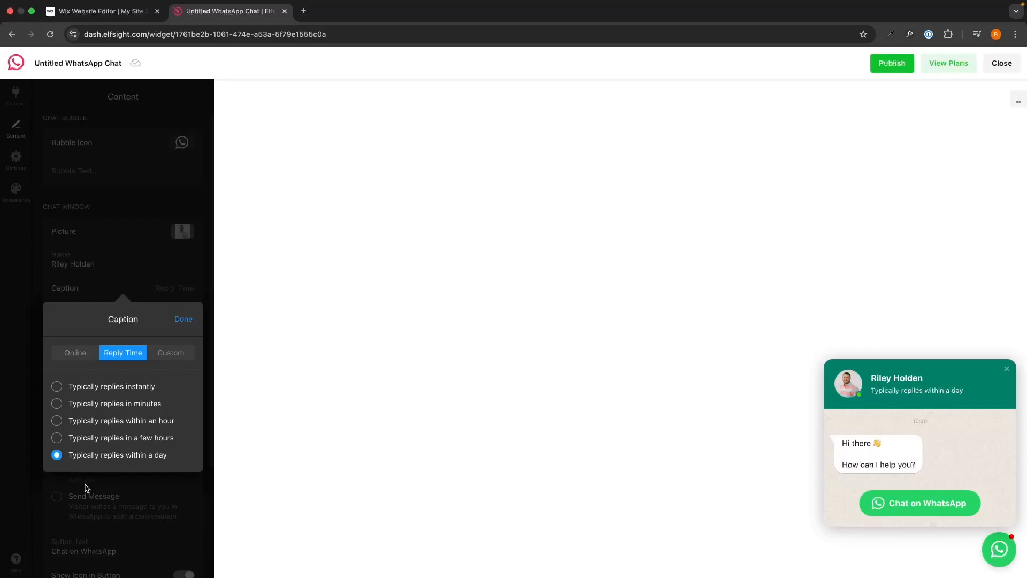
{"action": "left_click", "coordinate": [121, 422]}
{"action": "left_click", "coordinate": [179, 351]}
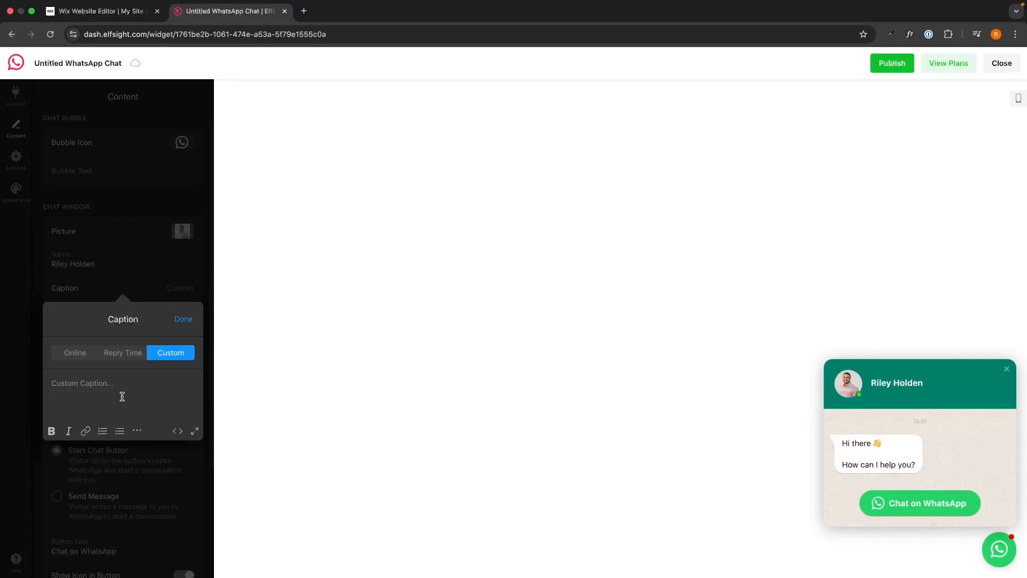
{"action": "left_click", "coordinate": [122, 355]}
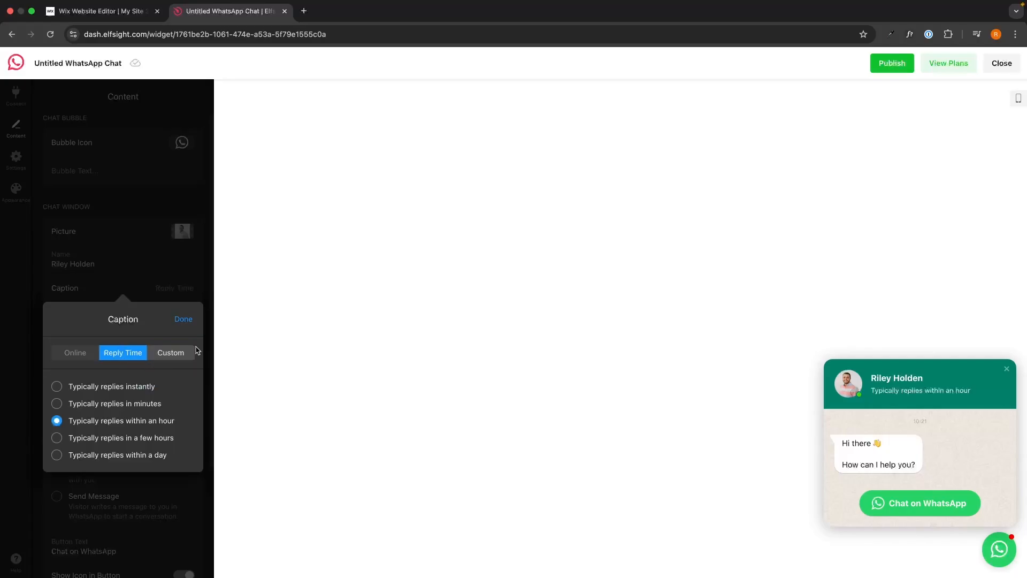
{"action": "left_click", "coordinate": [186, 321]}
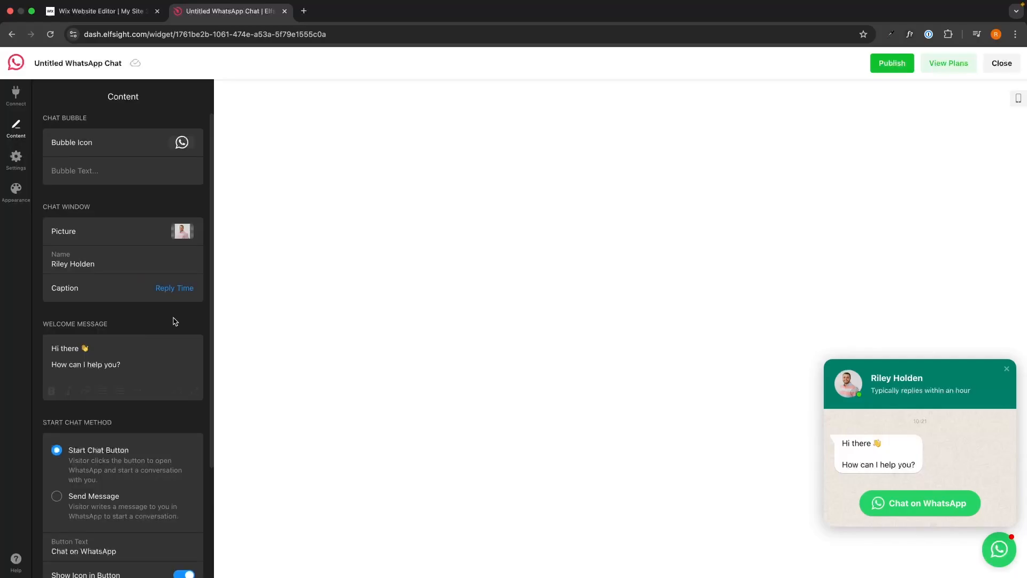
{"action": "scroll", "coordinate": [173, 321], "scroll_direction": "down", "scroll_amount": 3}
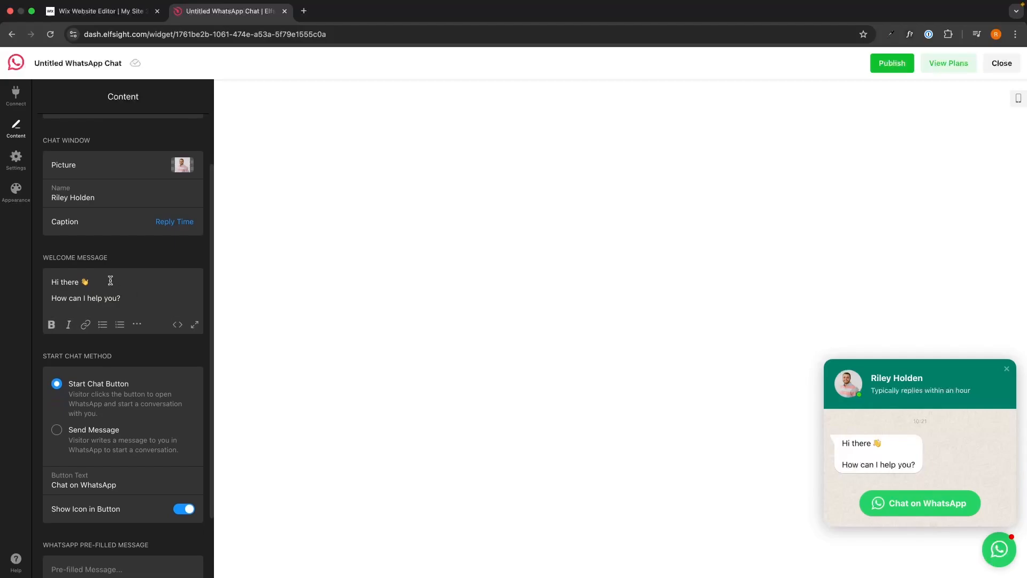
Step: Replace the welcome message's second line with 'Which of our products are you interested in'
{"action": "scroll", "coordinate": [117, 267], "scroll_direction": "down", "scroll_amount": 2}
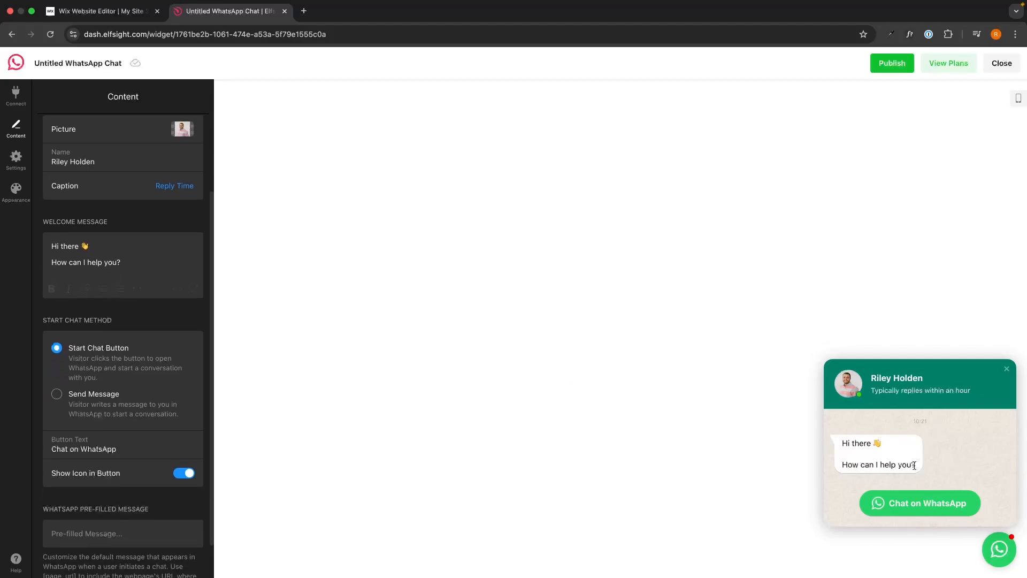
{"action": "left_click_drag", "start_coordinate": [128, 260], "coordinate": [45, 246]}
{"action": "left_click", "coordinate": [134, 254]}
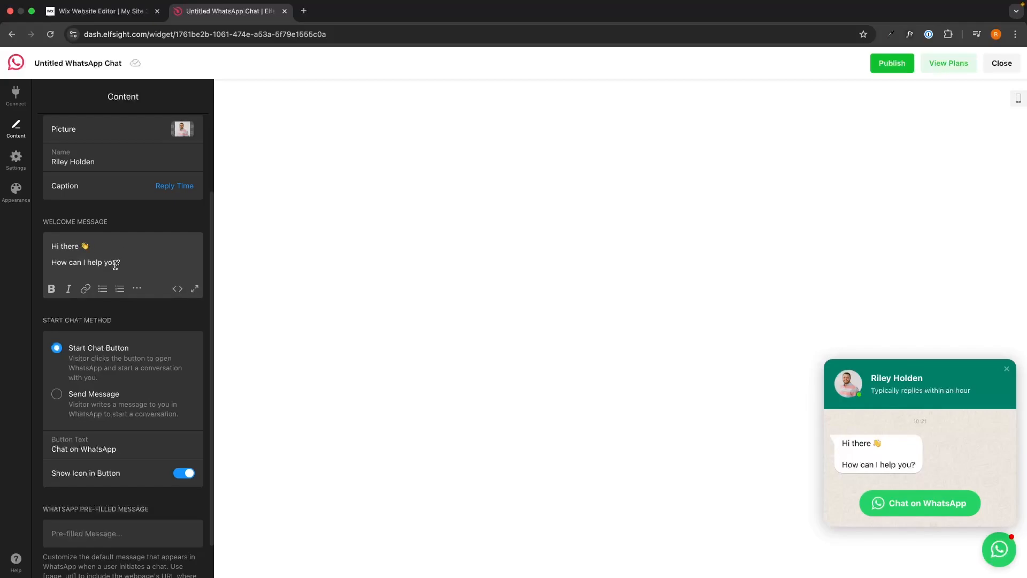
{"action": "left_click", "coordinate": [117, 263], "text": "shift"}
{"action": "type", "text": "Which of "}
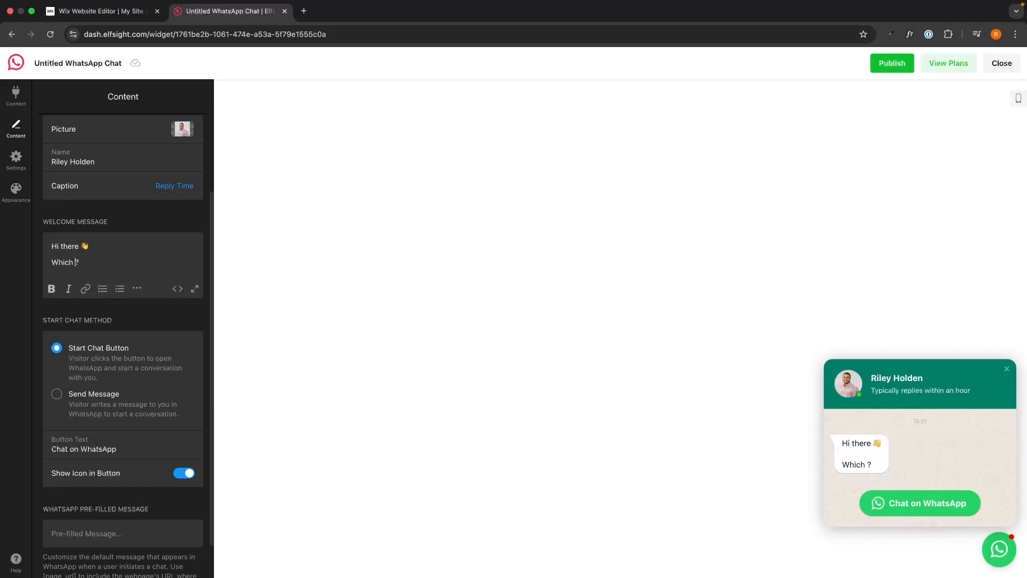
{"action": "type", "text": "our products"}
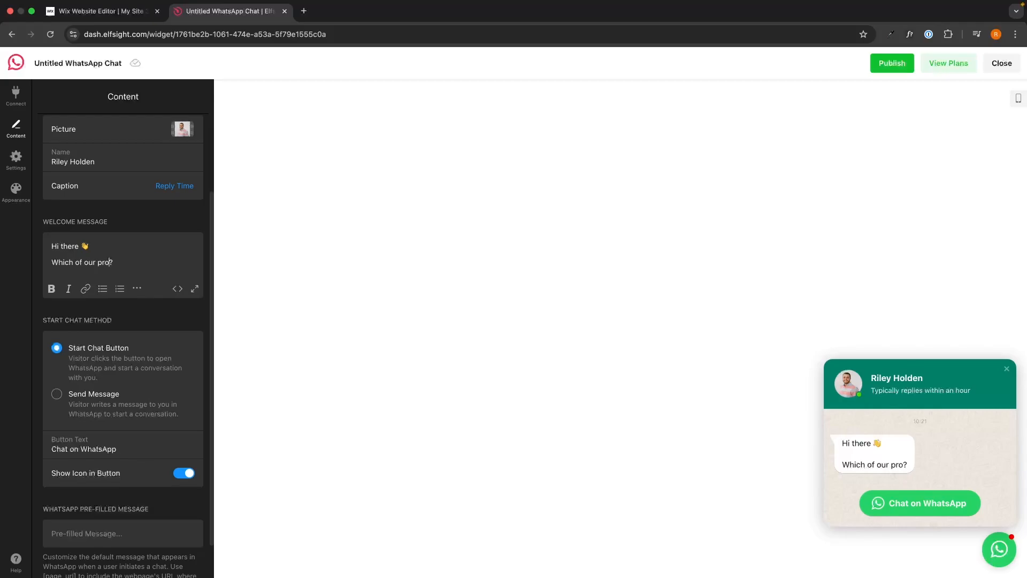
{"action": "type", "text": " are you intere"}
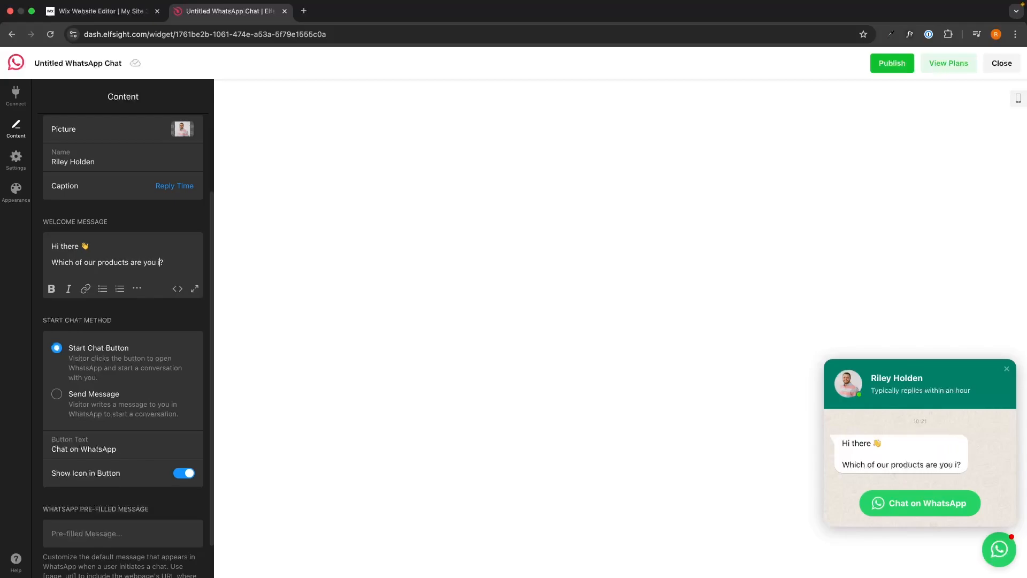
{"action": "type", "text": "sted in"}
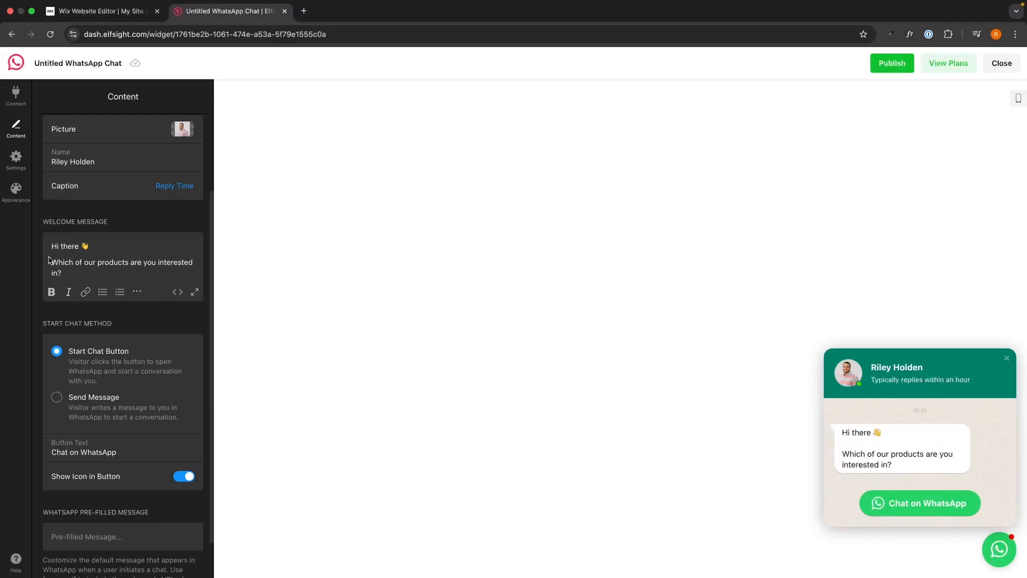
{"action": "scroll", "coordinate": [48, 260], "scroll_direction": "down", "scroll_amount": 2}
{"action": "left_click", "coordinate": [46, 277]}
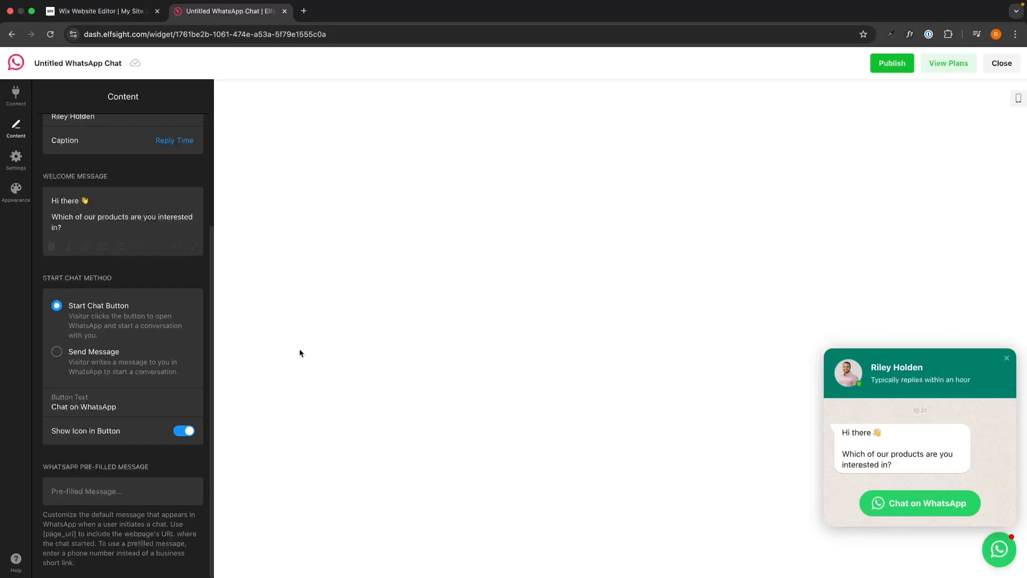
Step: Try the Send Message start method with a test message, then revert to Start Chat Button
{"action": "left_click", "coordinate": [75, 356]}
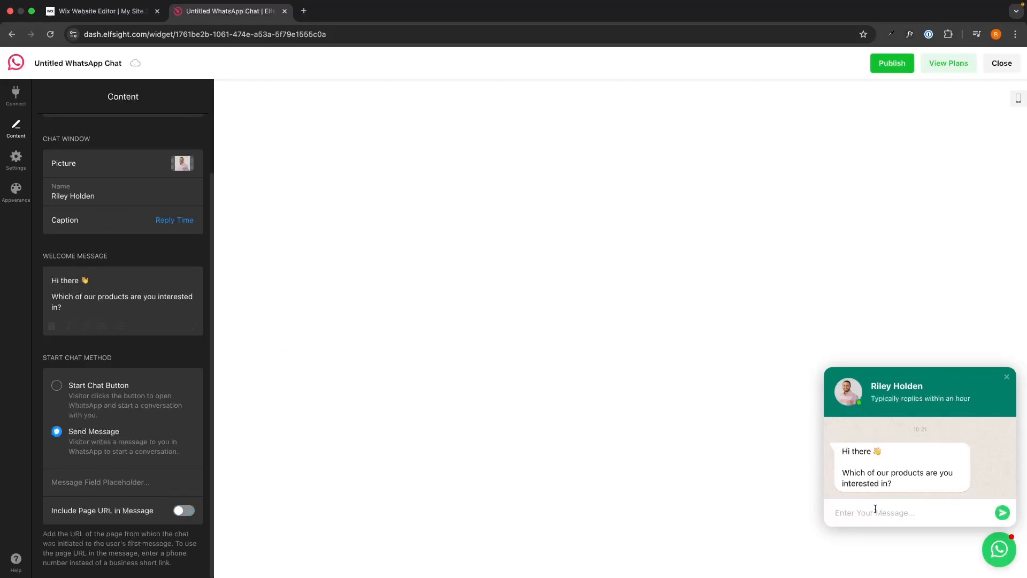
{"action": "type", "text": "kgrukgbrgrb"}
{"action": "key", "text": "super+a"}
{"action": "key", "text": "BackSpace"}
{"action": "left_click", "coordinate": [123, 397]}
Step: Toggle the WhatsApp icon in the chat button off and back on
{"action": "scroll", "coordinate": [120, 395], "scroll_direction": "down", "scroll_amount": 2}
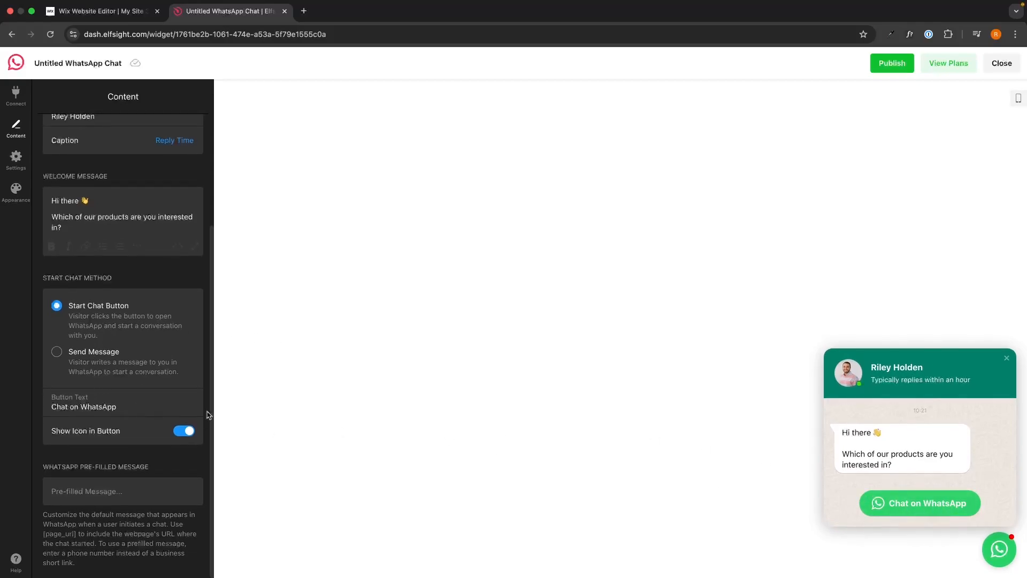
{"action": "left_click", "coordinate": [131, 407]}
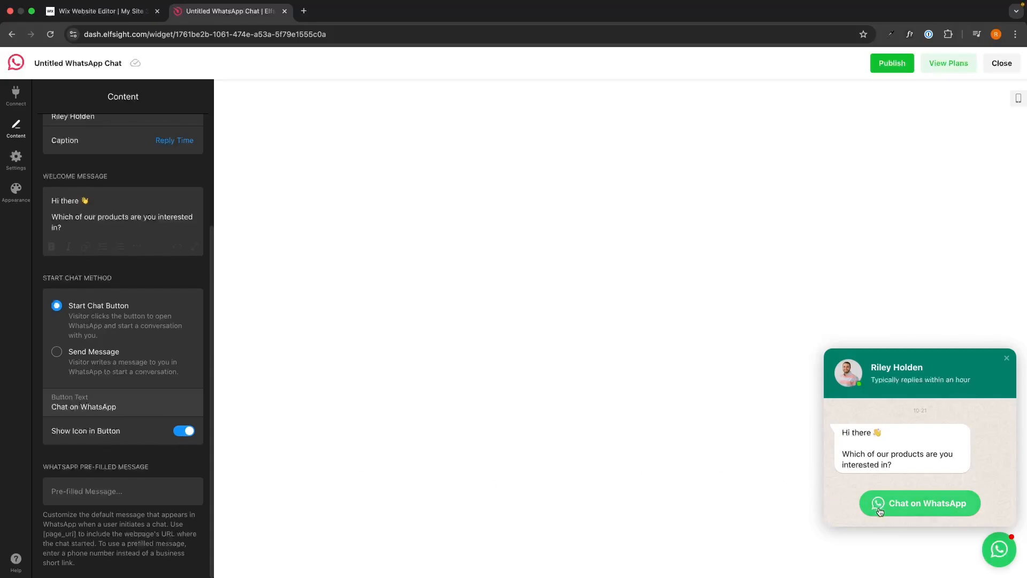
{"action": "left_click", "coordinate": [185, 433]}
{"action": "left_click", "coordinate": [186, 435]}
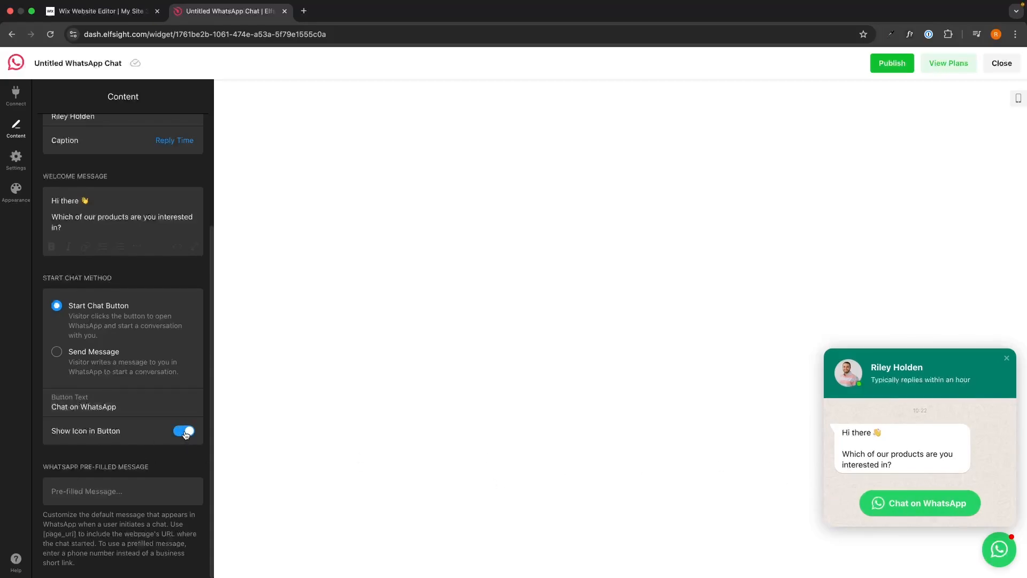
{"action": "left_click", "coordinate": [16, 159]}
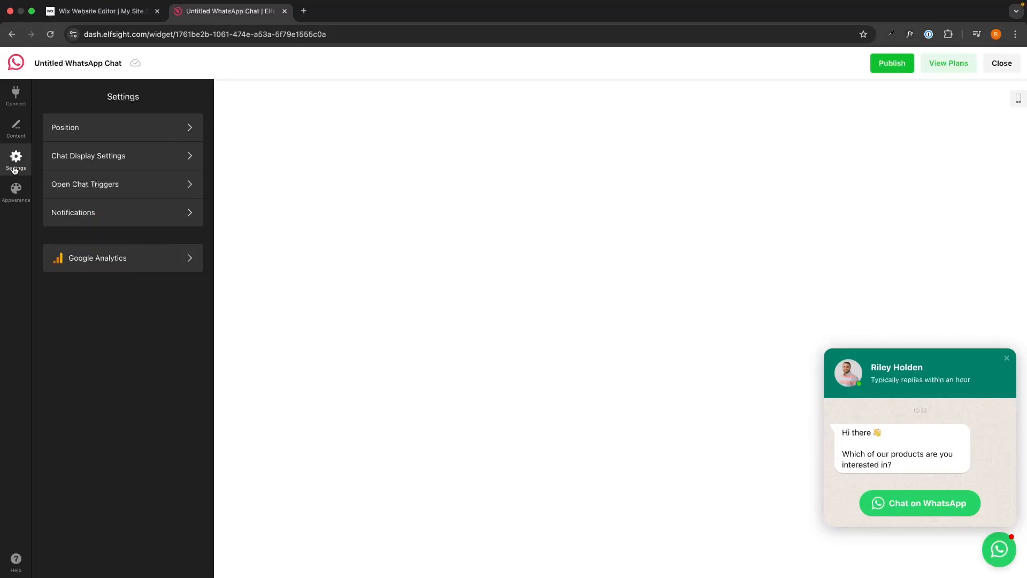
{"action": "left_click", "coordinate": [131, 128]}
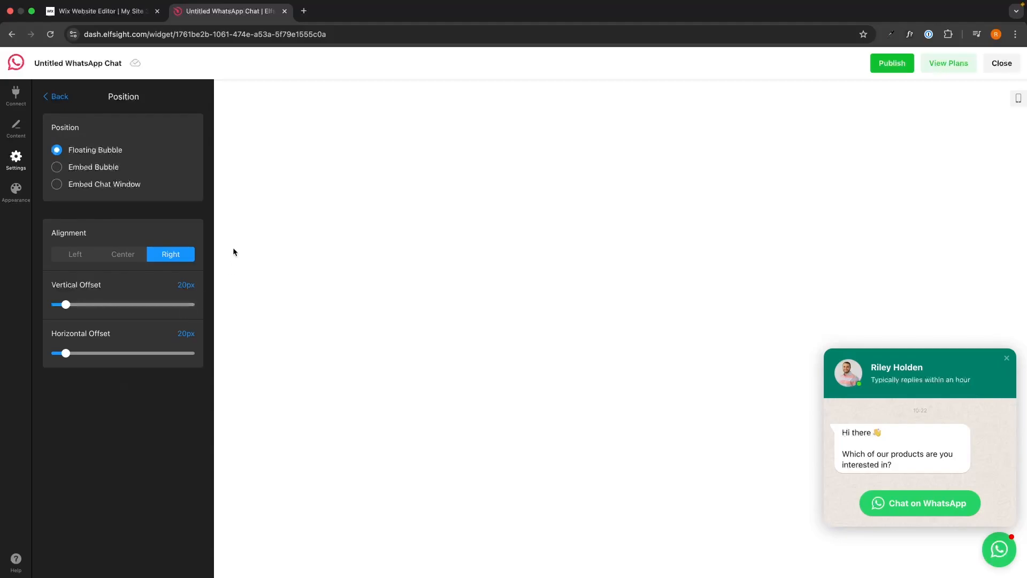
{"action": "left_click", "coordinate": [63, 97]}
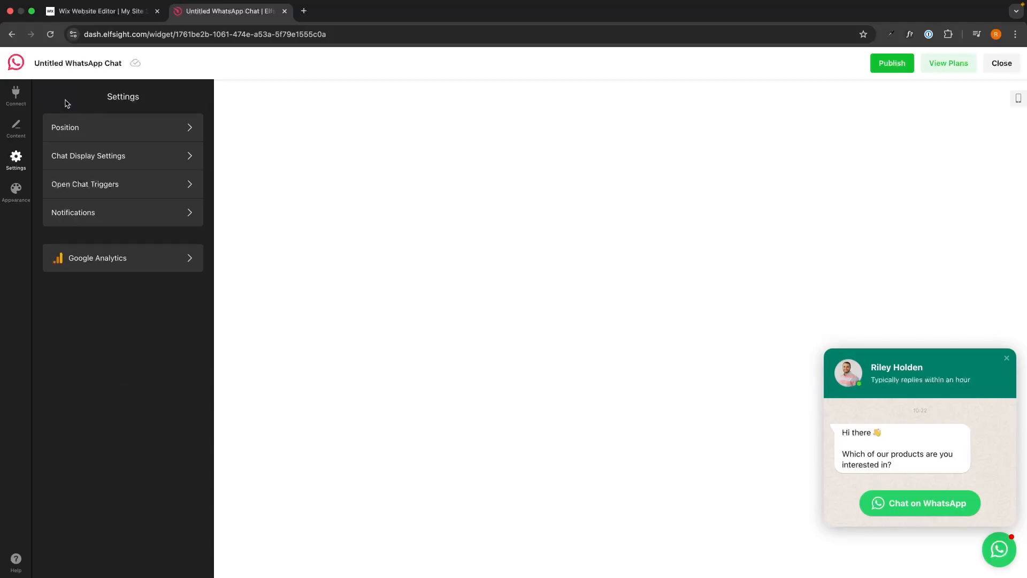
{"action": "left_click", "coordinate": [104, 165]}
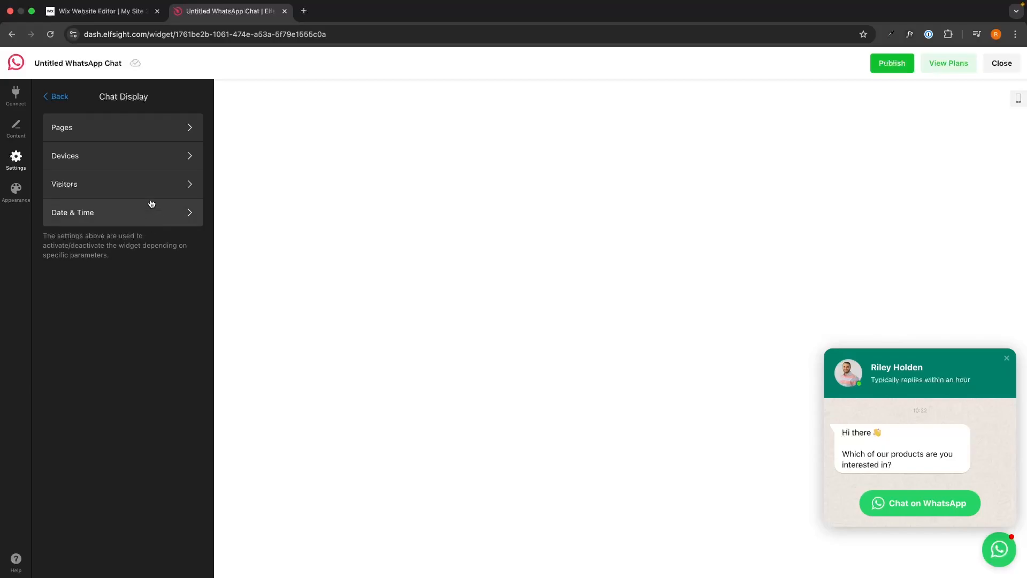
{"action": "left_click", "coordinate": [75, 117]}
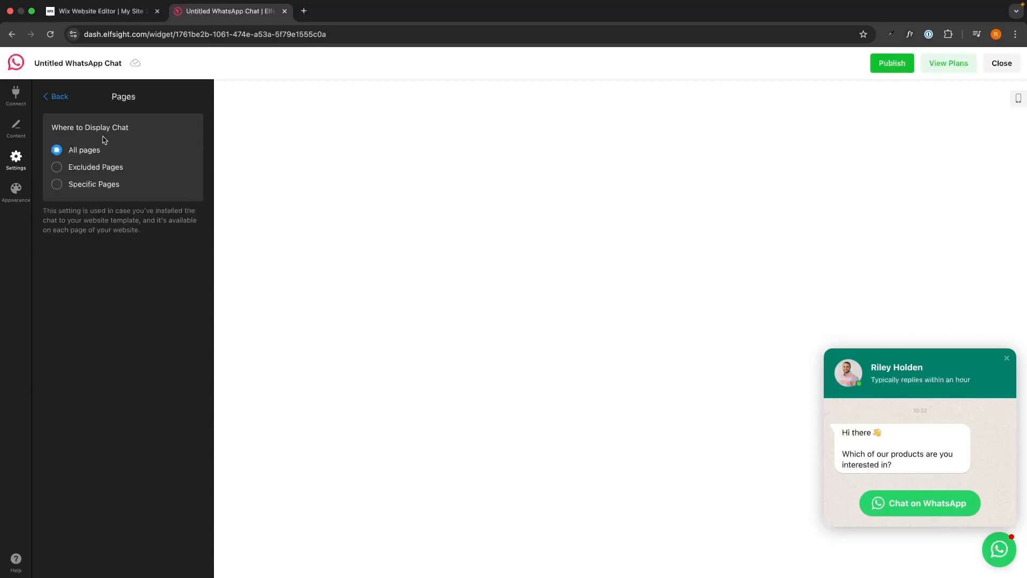
{"action": "left_click", "coordinate": [56, 98]}
{"action": "left_click", "coordinate": [79, 166]}
{"action": "left_click", "coordinate": [63, 98]}
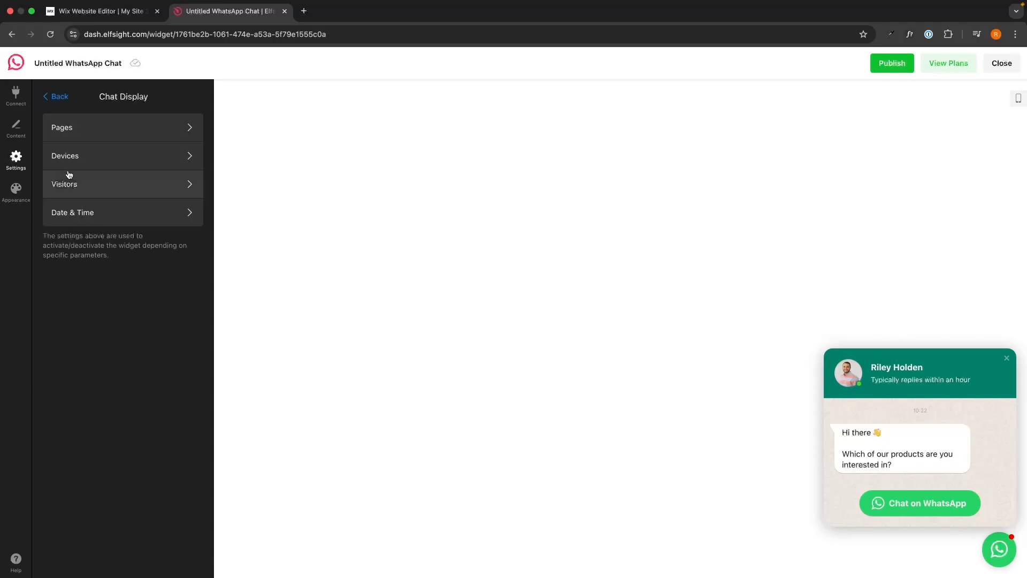
{"action": "left_click", "coordinate": [86, 194]}
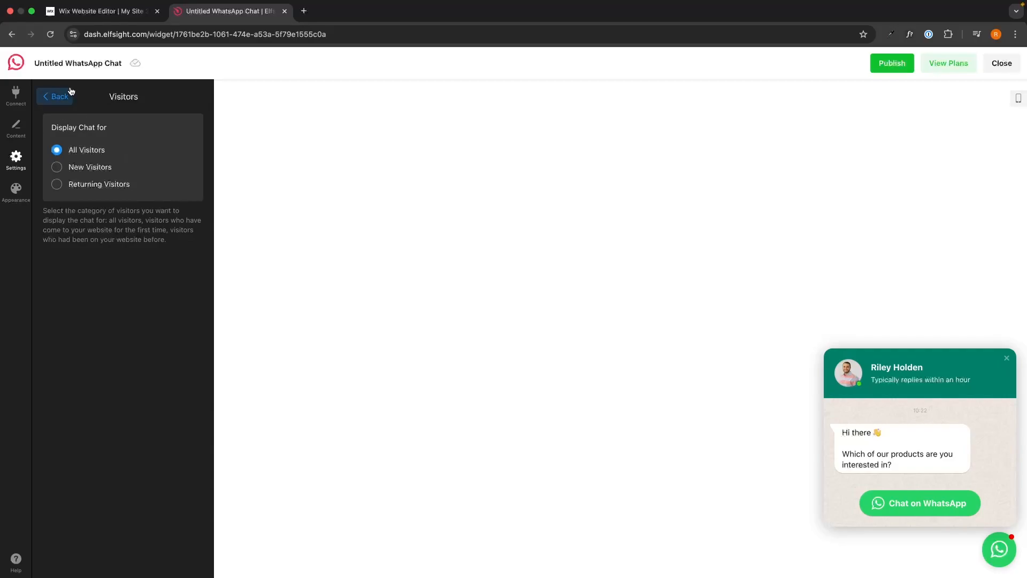
{"action": "left_click", "coordinate": [68, 94]}
{"action": "left_click", "coordinate": [104, 205]}
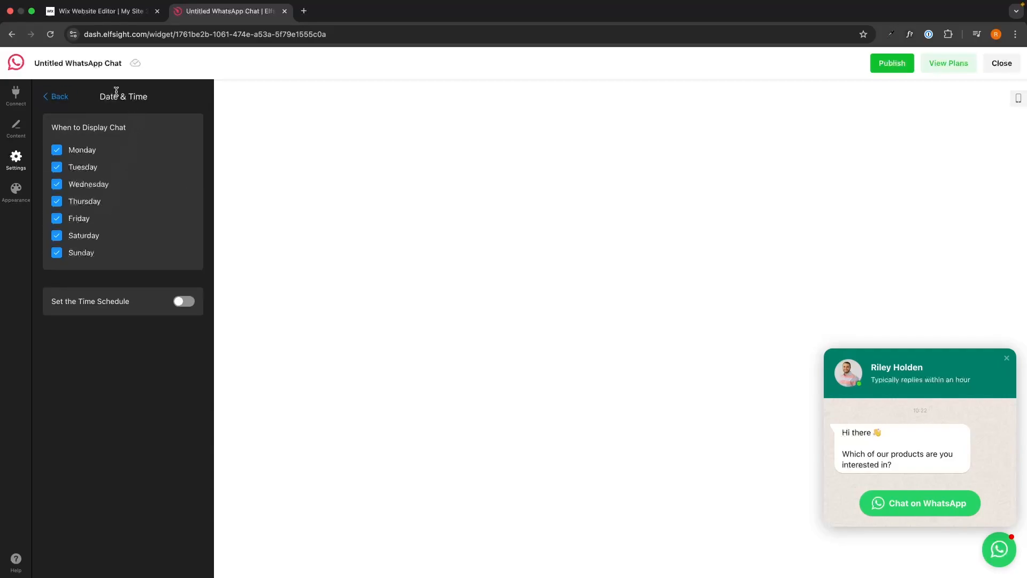
{"action": "left_click", "coordinate": [183, 301]}
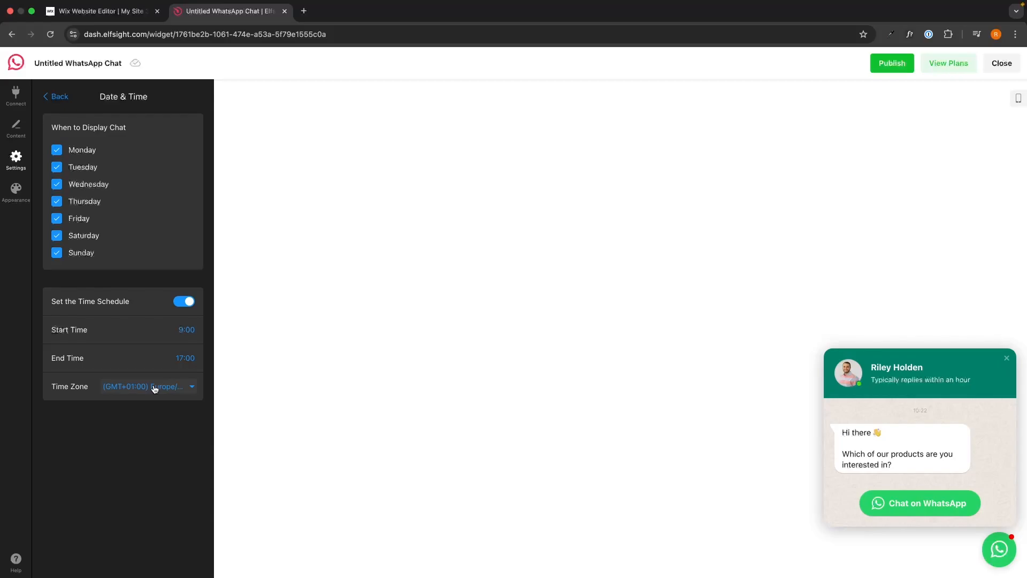
{"action": "left_click", "coordinate": [188, 307]}
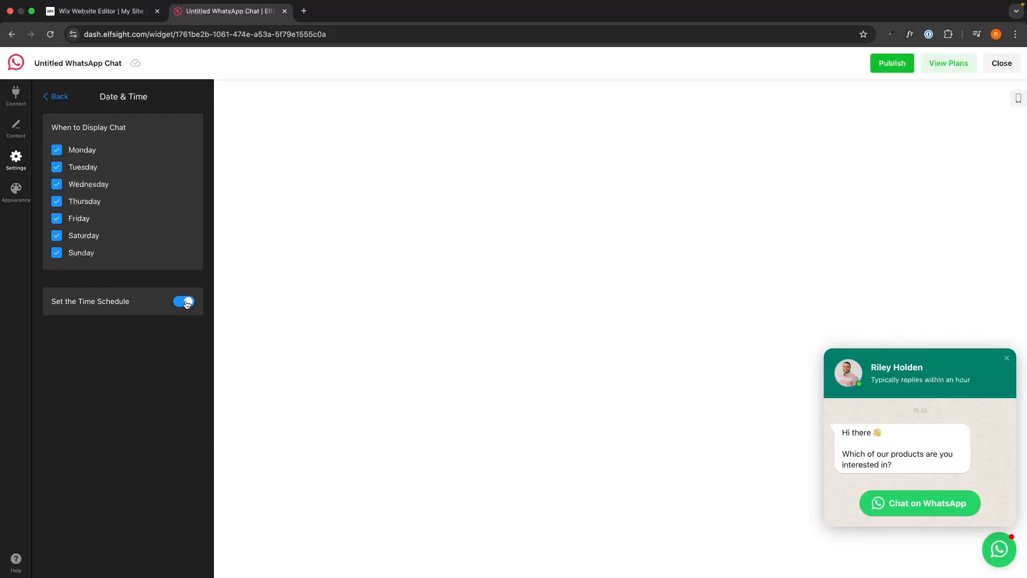
{"action": "left_click", "coordinate": [64, 101]}
{"action": "left_click", "coordinate": [63, 98]}
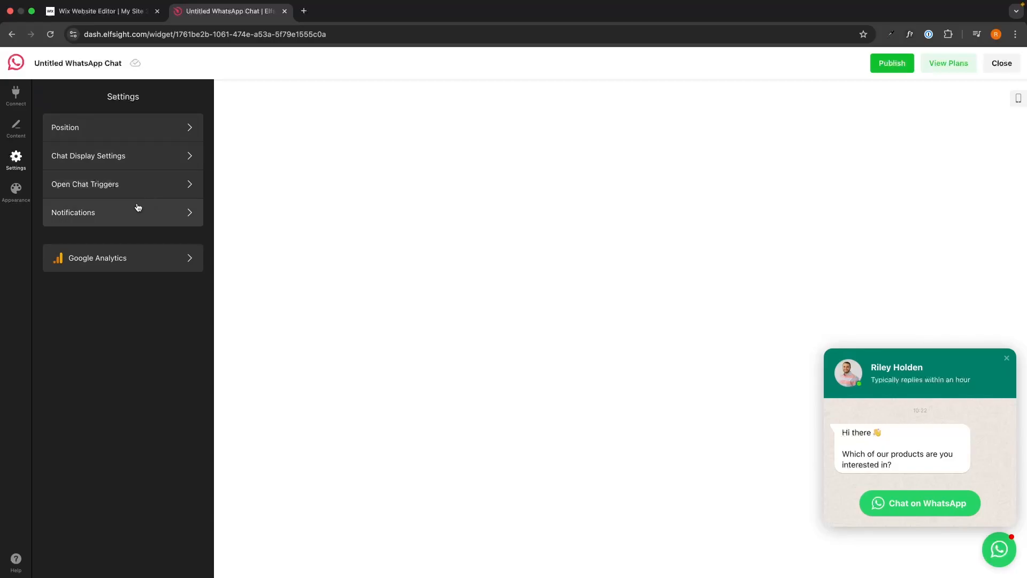
{"action": "left_click", "coordinate": [123, 212]}
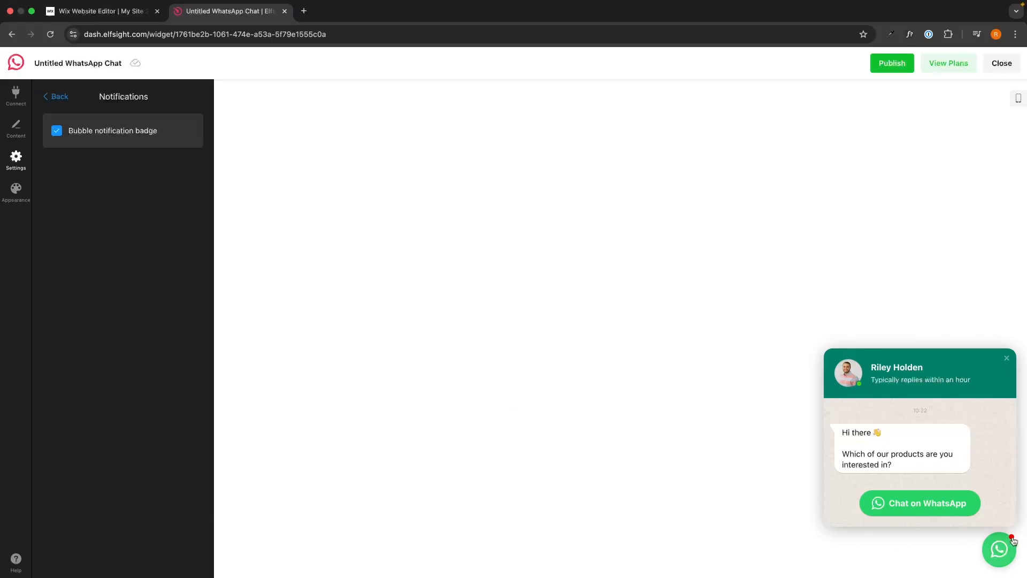
{"action": "double_click", "coordinate": [103, 132]}
{"action": "left_click", "coordinate": [56, 97]}
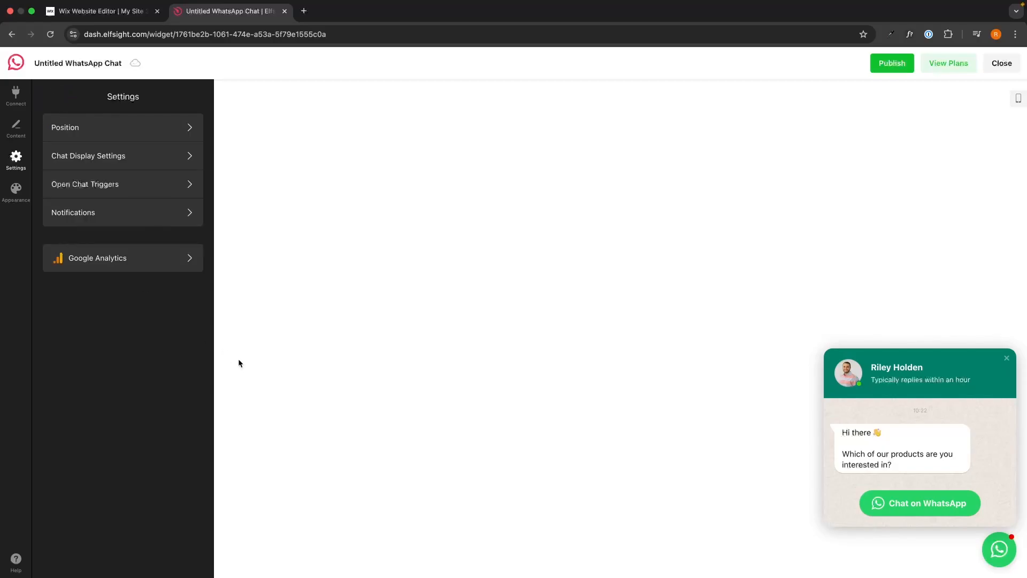
Step: In Appearance, search the font list for 'mont' and choose Montserrat
{"action": "left_click", "coordinate": [21, 194]}
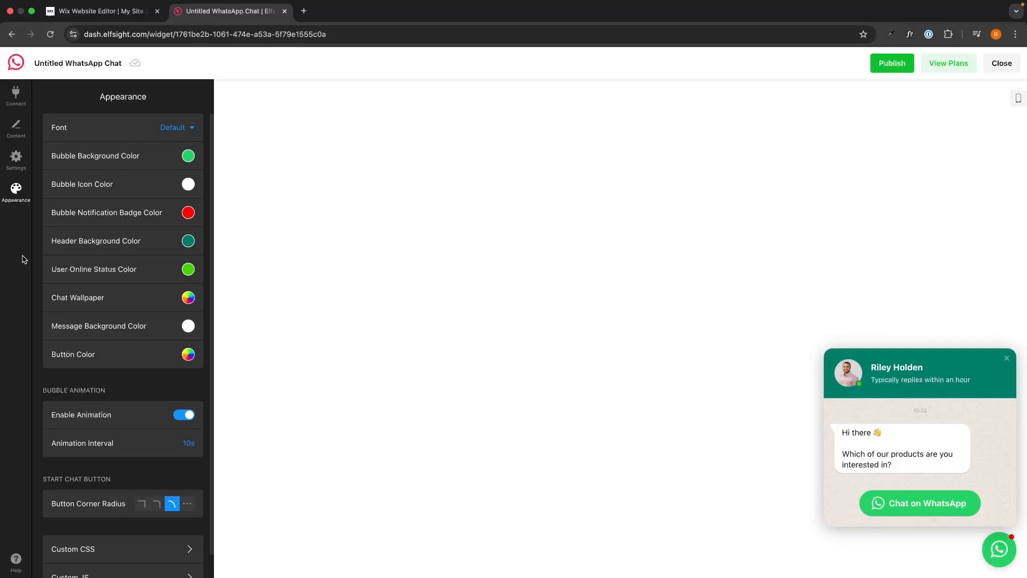
{"action": "left_click", "coordinate": [179, 129]}
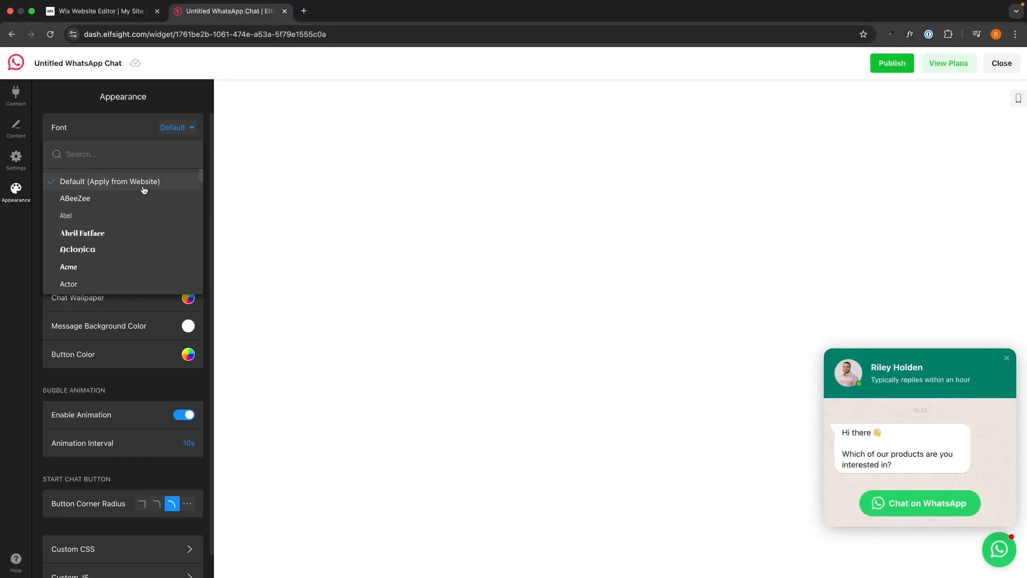
{"action": "type", "text": "mont"}
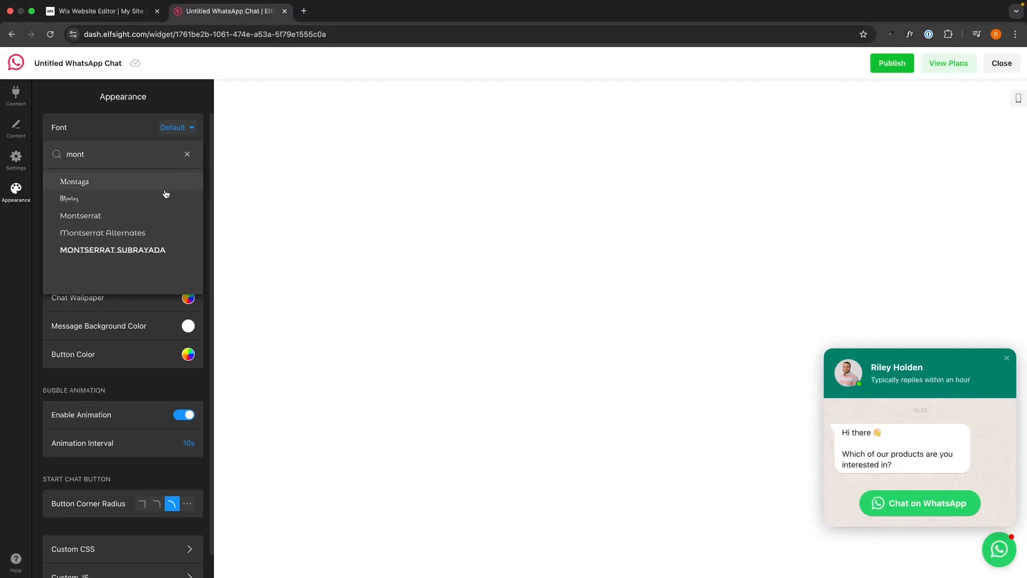
{"action": "left_click", "coordinate": [132, 214]}
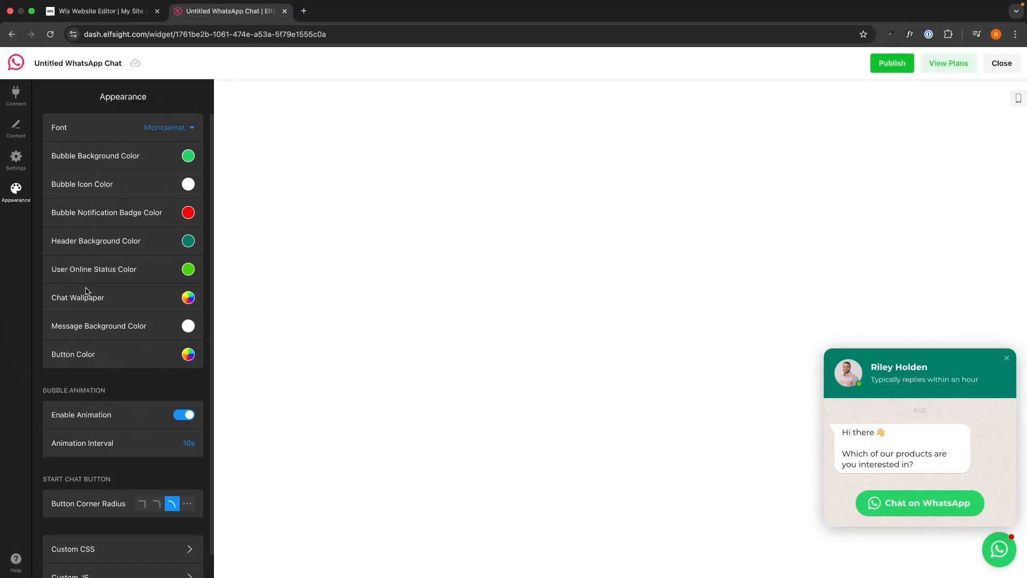
{"action": "scroll", "coordinate": [163, 306], "scroll_direction": "down", "scroll_amount": 1}
{"action": "scroll", "coordinate": [165, 307], "scroll_direction": "up", "scroll_amount": 1}
Step: Publish the widget changes and view the pricing plans page
{"action": "left_click", "coordinate": [884, 67]}
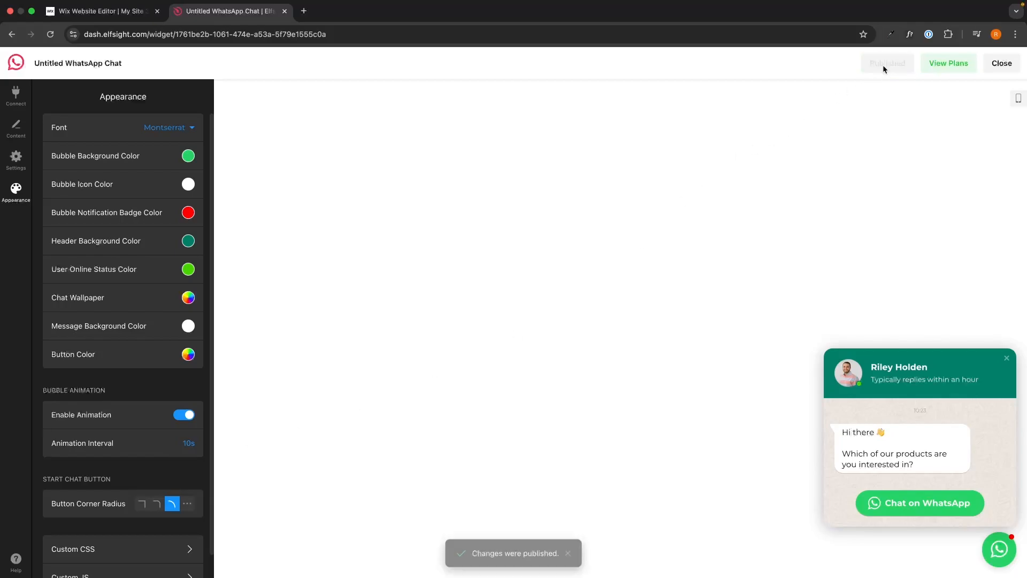
{"action": "left_click", "coordinate": [949, 63]}
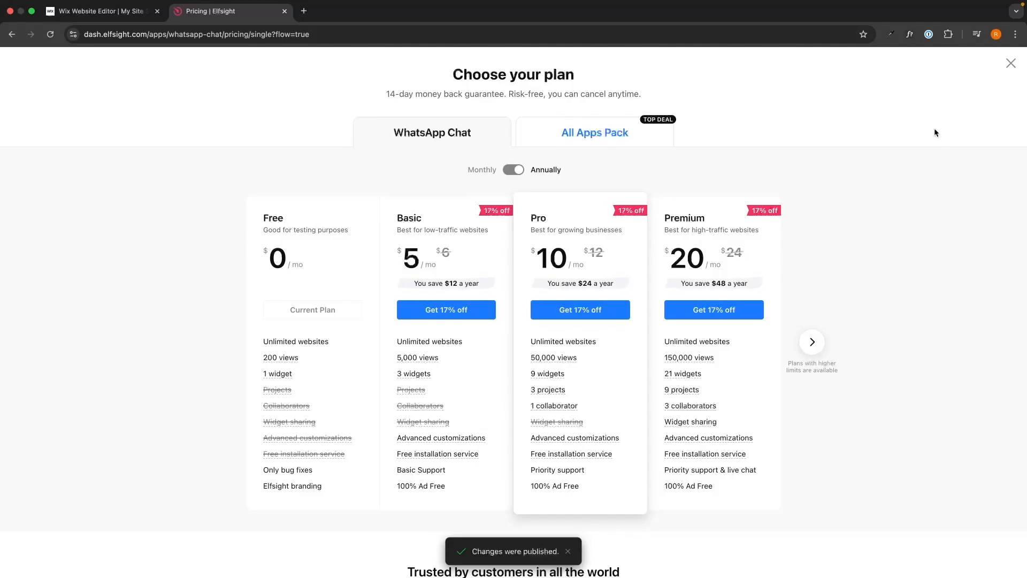
{"action": "scroll", "coordinate": [935, 132], "scroll_direction": "down", "scroll_amount": 1}
{"action": "mouse_move", "coordinate": [261, 194]}
{"action": "left_mouse_down"}
{"action": "mouse_move", "coordinate": [314, 230]}
{"action": "mouse_move", "coordinate": [289, 238]}
{"action": "mouse_move", "coordinate": [244, 201]}
{"action": "left_mouse_up"}
{"action": "left_click", "coordinate": [244, 200]}
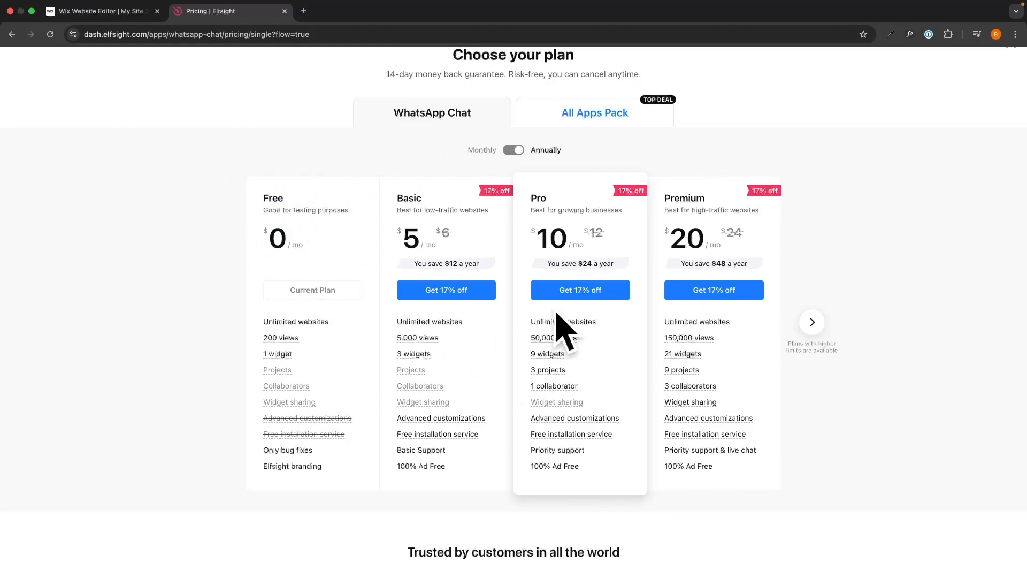
Step: Bring up the WhatsApp Chat embed code snippet
{"action": "mouse_move", "coordinate": [421, 370]}
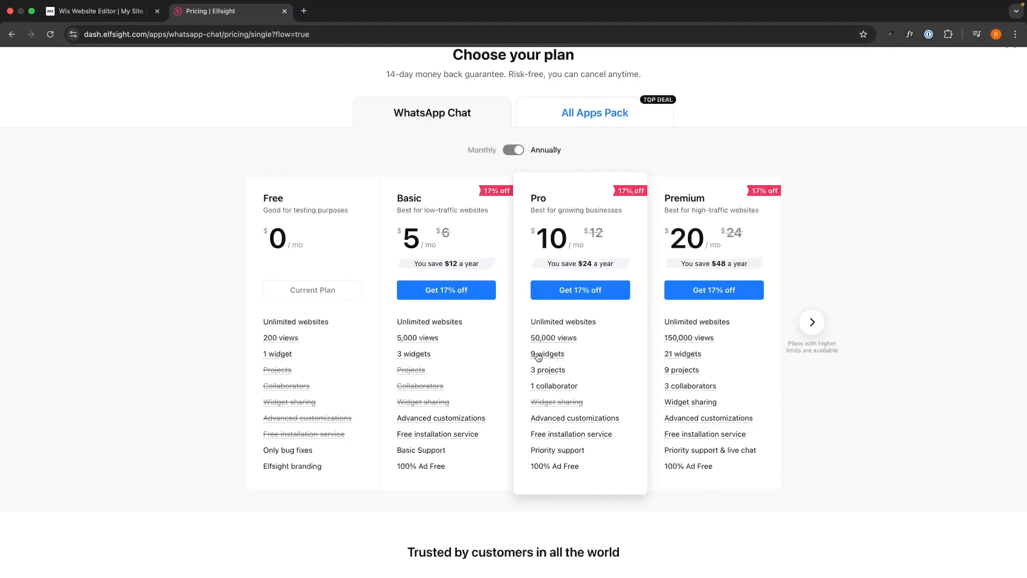
{"action": "mouse_move", "coordinate": [438, 341]}
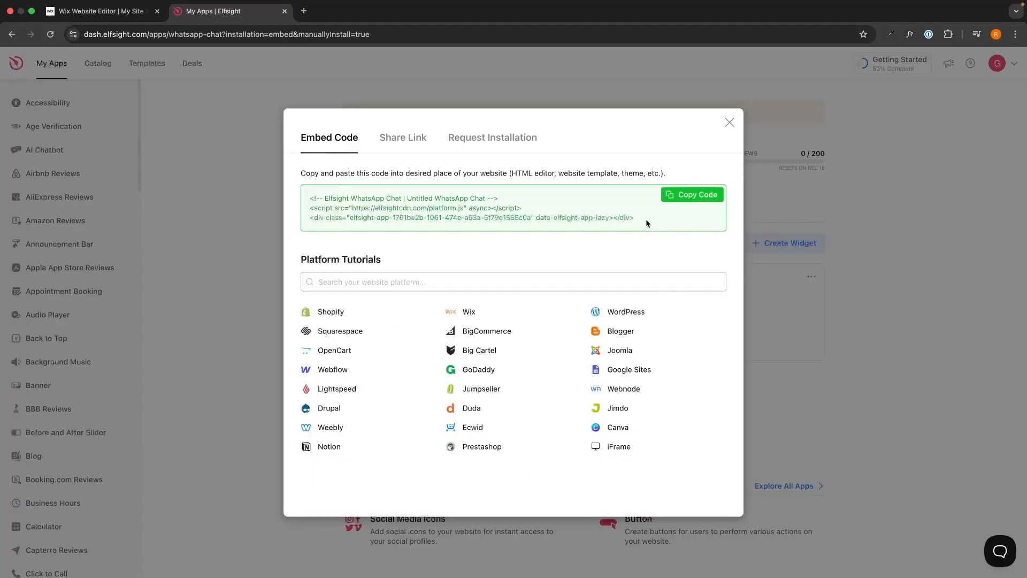
{"action": "left_click_drag", "start_coordinate": [637, 219], "coordinate": [673, 219]}
{"action": "left_click", "coordinate": [298, 196]}
Step: Copy the WhatsApp Chat embed code and return to the Wix Website Editor tab
{"action": "left_click", "coordinate": [673, 219]}
{"action": "left_click", "coordinate": [695, 195]}
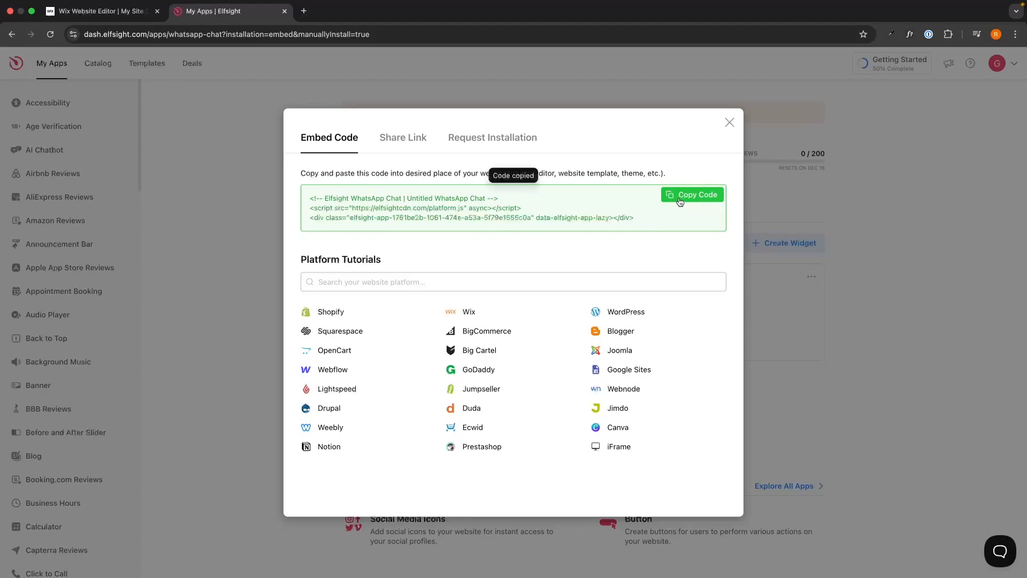
{"action": "left_click", "coordinate": [135, 16]}
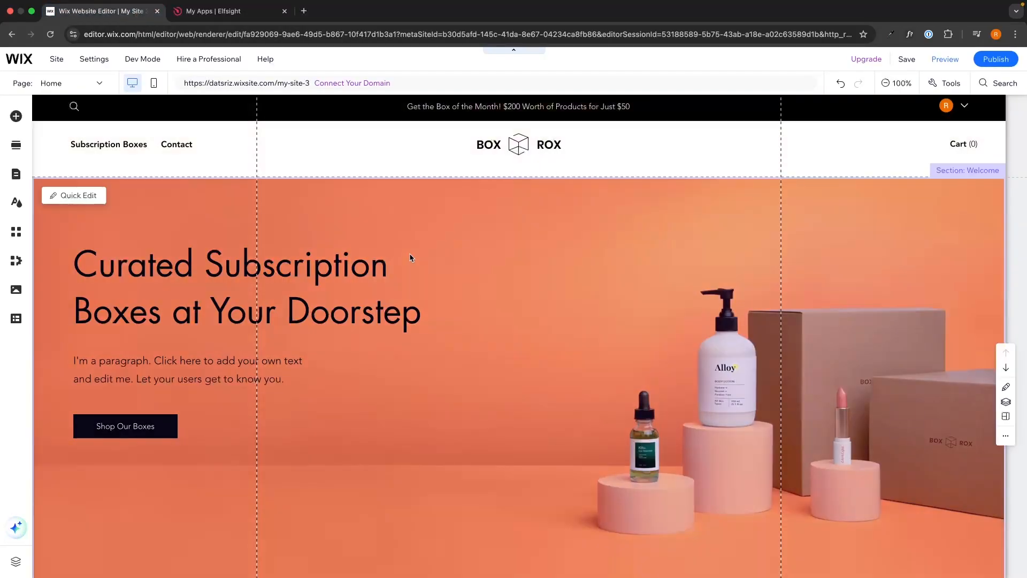
Step: Add an Embed HTML element from Embed Code > Popular Embeds to the Home page
{"action": "left_click", "coordinate": [17, 118]}
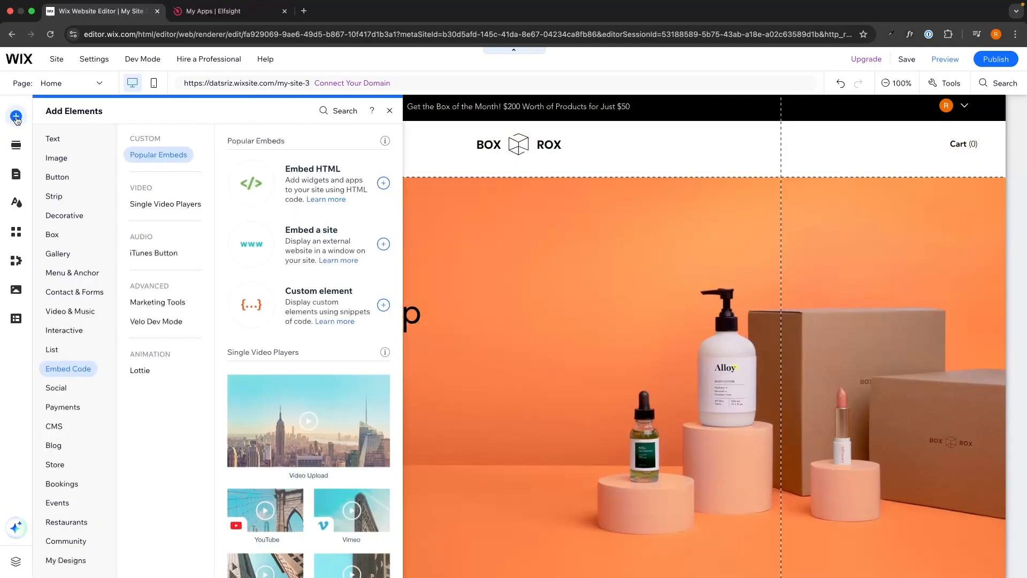
{"action": "left_click", "coordinate": [62, 135]}
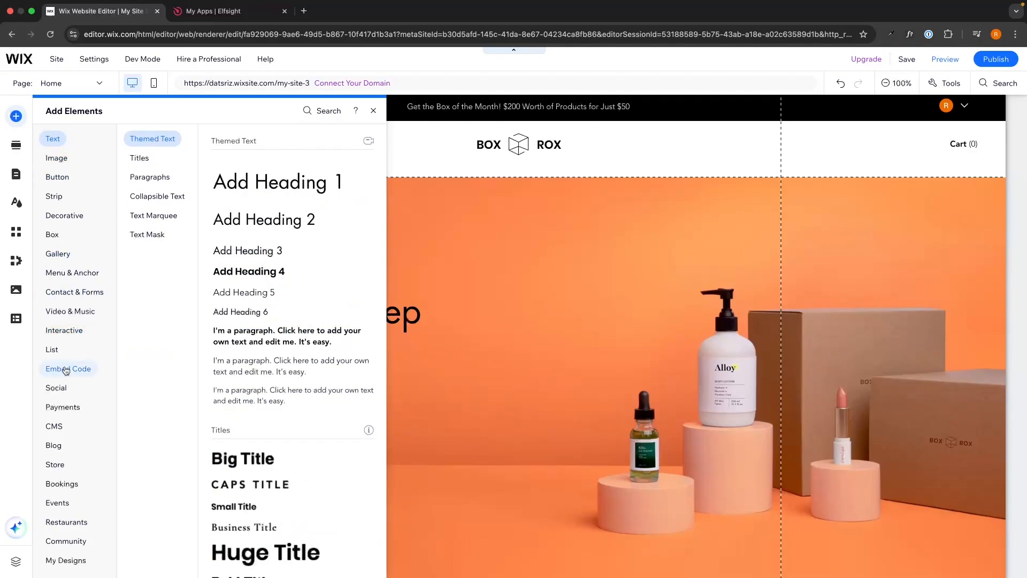
{"action": "left_click", "coordinate": [68, 368]}
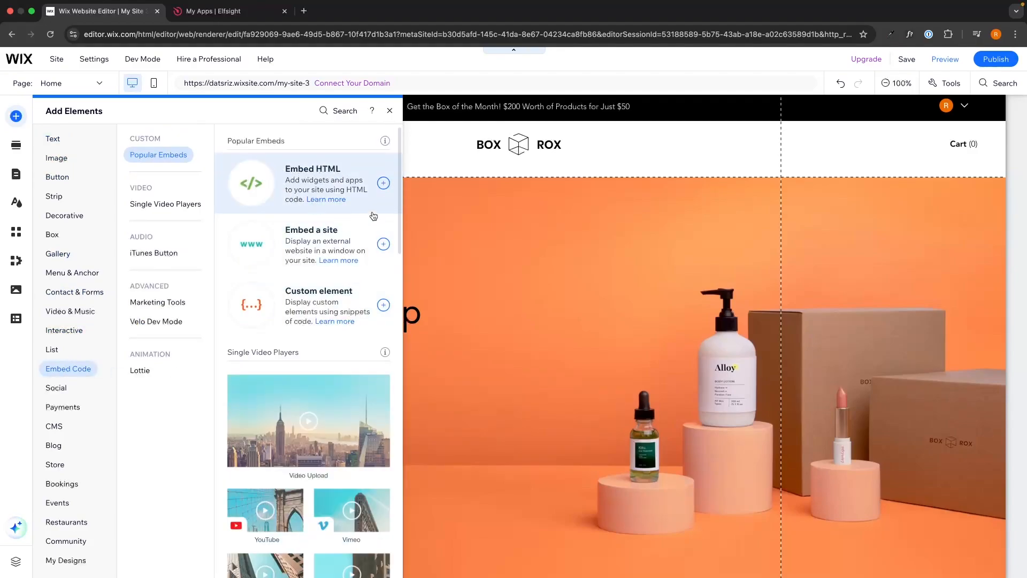
{"action": "left_click", "coordinate": [384, 184]}
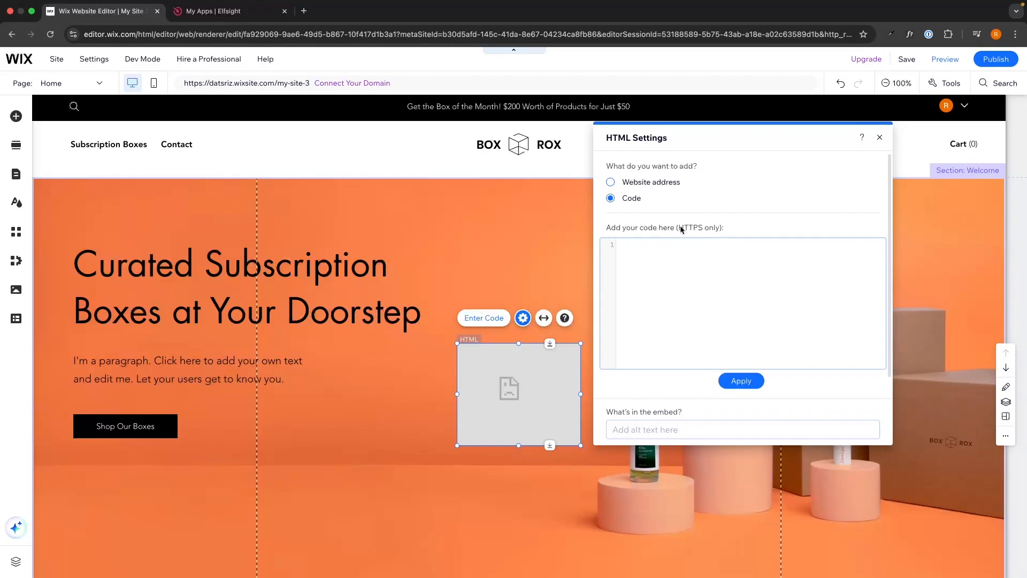
Step: Paste and apply the Elfsight WhatsApp code, then drag the element to the hero's bottom-right corner
{"action": "left_click", "coordinate": [689, 276]}
{"action": "key", "text": "super+v"}
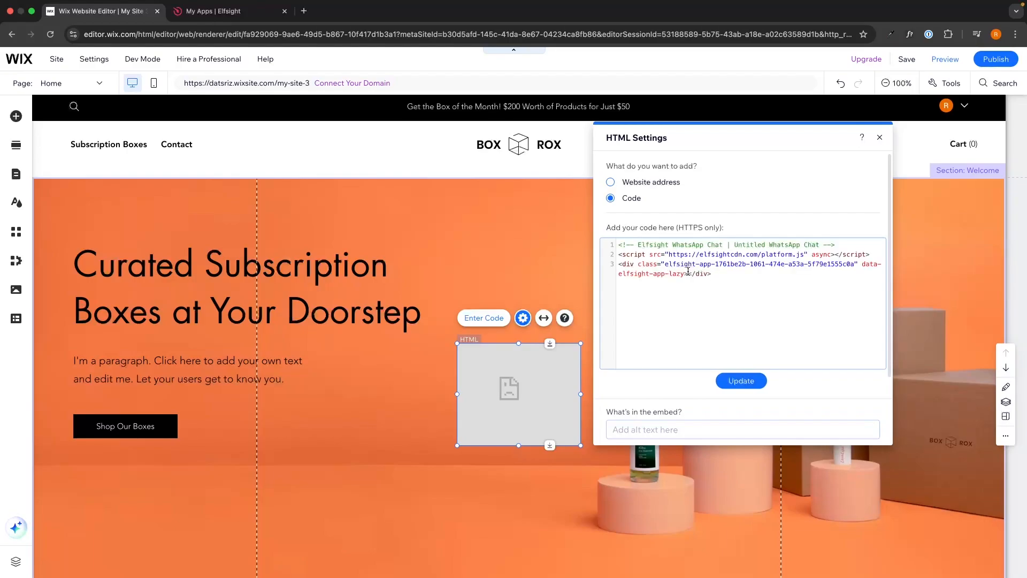
{"action": "left_click", "coordinate": [741, 381]}
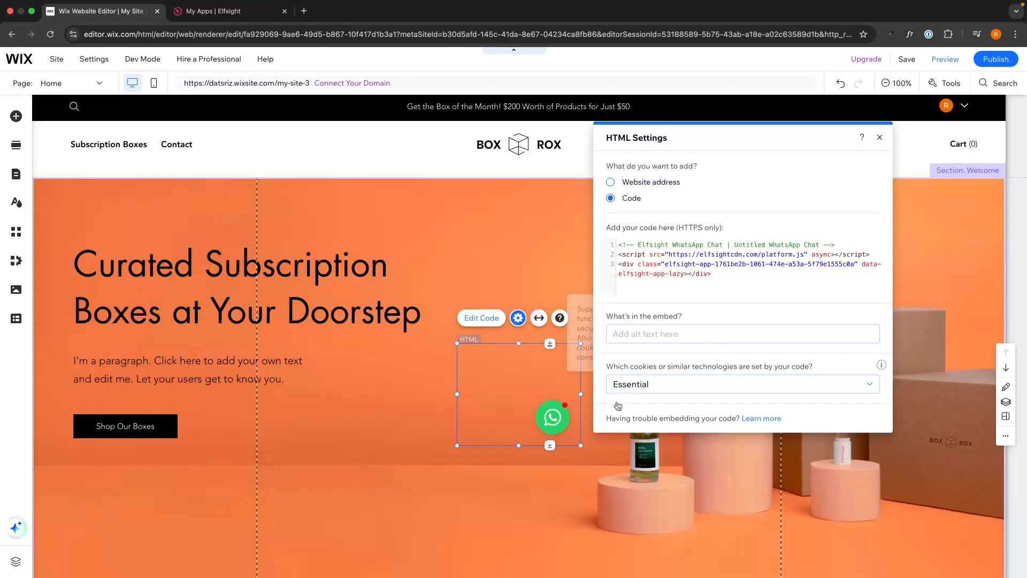
{"action": "left_click", "coordinate": [880, 138]}
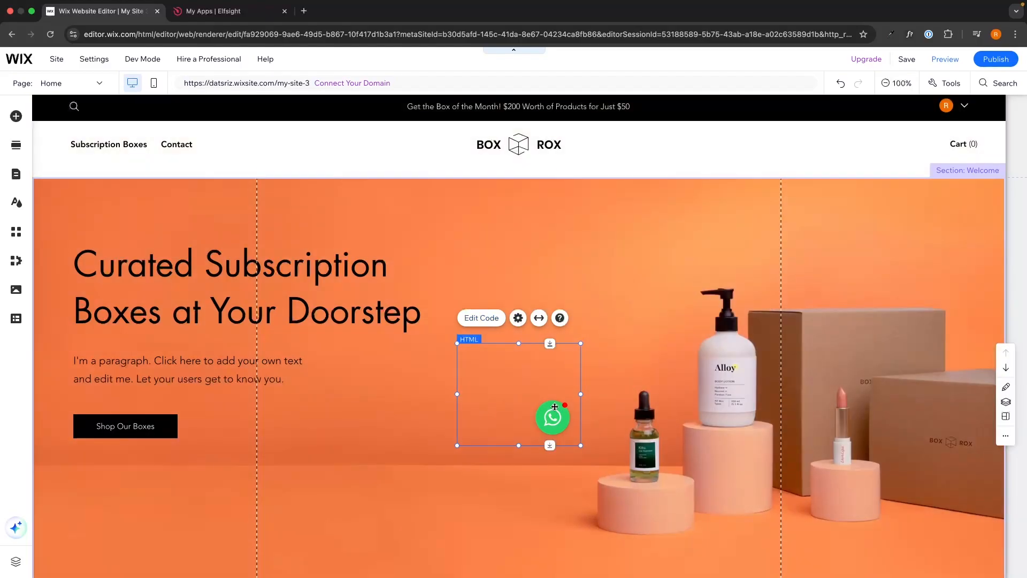
{"action": "mouse_move", "coordinate": [547, 419]}
{"action": "left_mouse_down"}
{"action": "mouse_move", "coordinate": [727, 391]}
{"action": "mouse_move", "coordinate": [888, 403]}
{"action": "mouse_move", "coordinate": [968, 551]}
{"action": "left_mouse_up"}
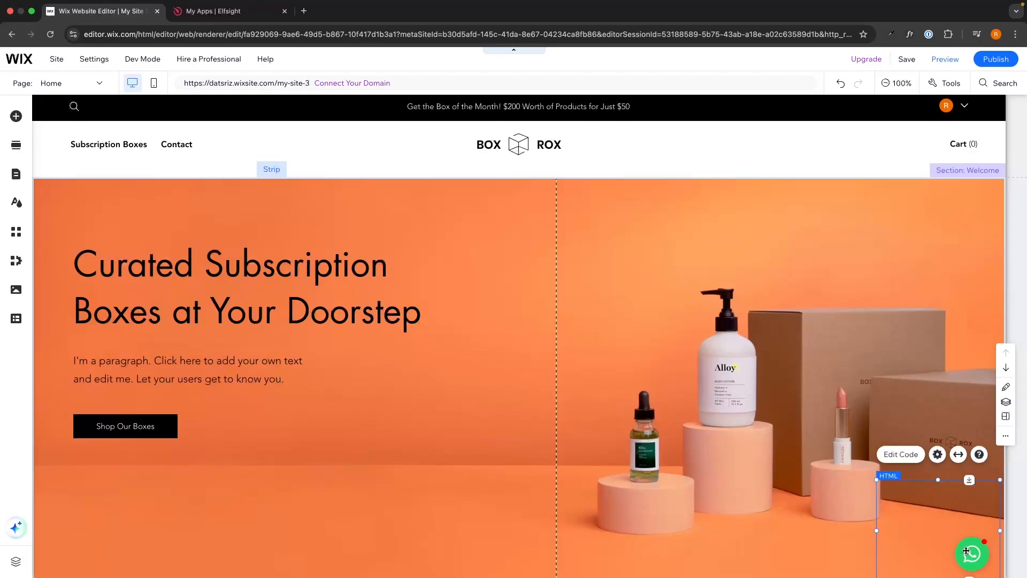
Step: Pin the WhatsApp HTML element to screen at bottom-right with a 20 px horizontal offset
{"action": "right_click", "coordinate": [966, 552]}
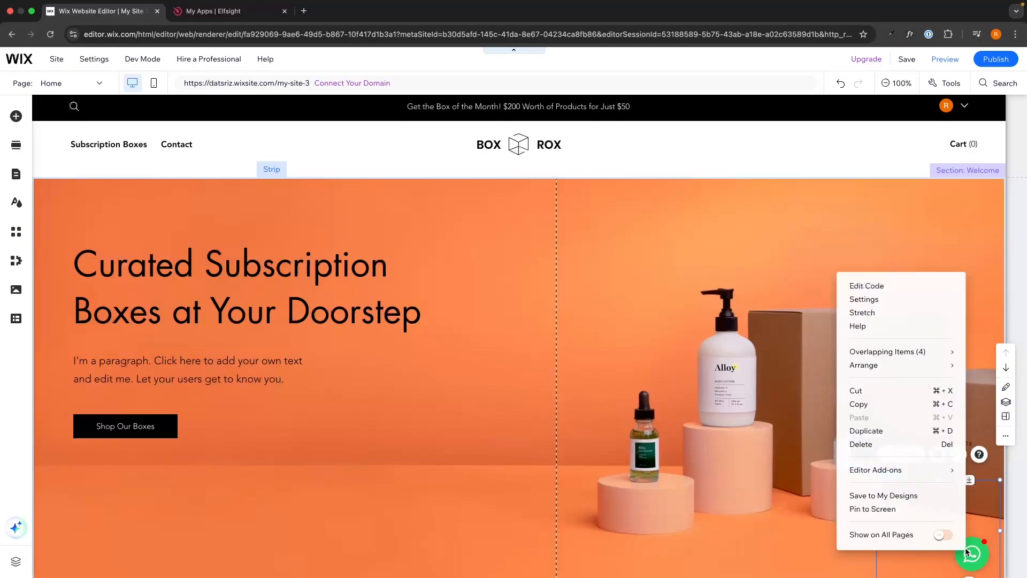
{"action": "left_click", "coordinate": [884, 512]}
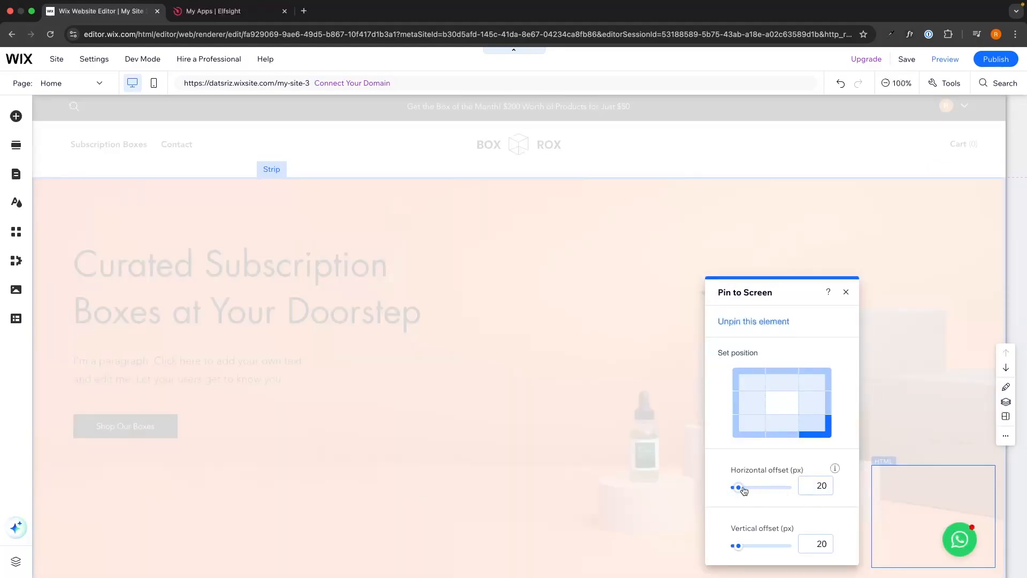
{"action": "left_click_drag", "start_coordinate": [744, 490], "coordinate": [748, 488]}
{"action": "left_click", "coordinate": [807, 485]}
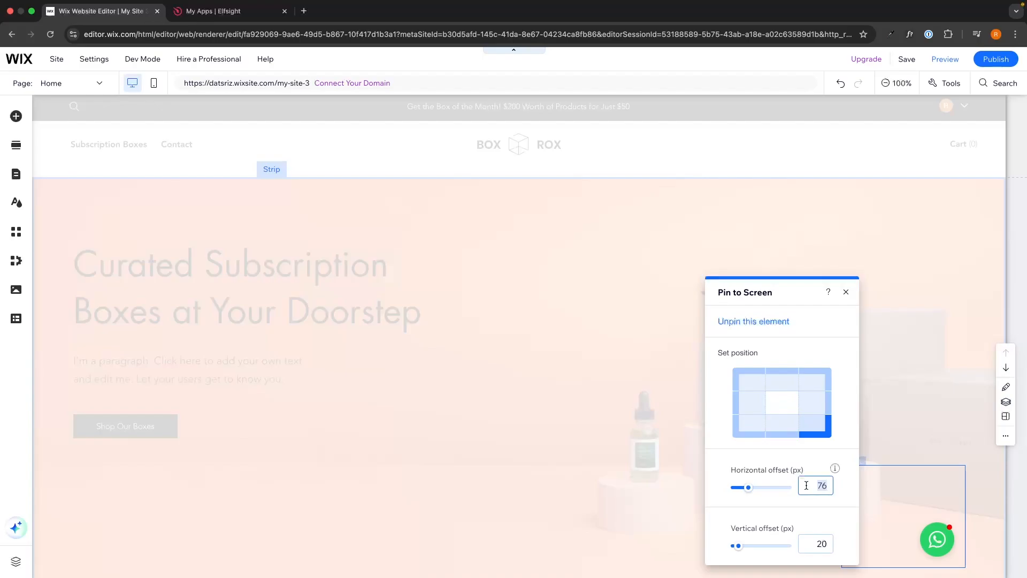
{"action": "type", "text": "20"}
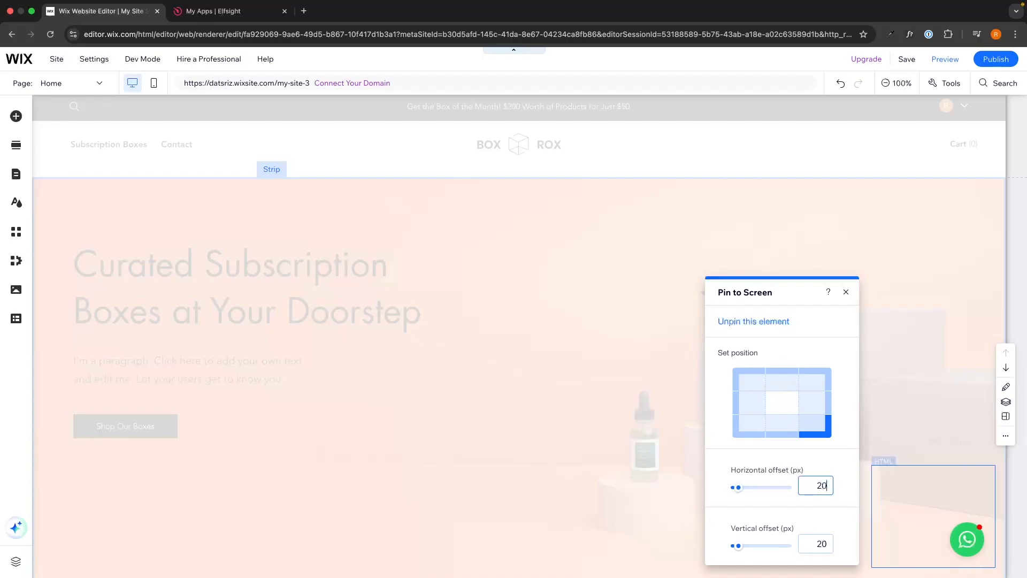
{"action": "left_click", "coordinate": [848, 291]}
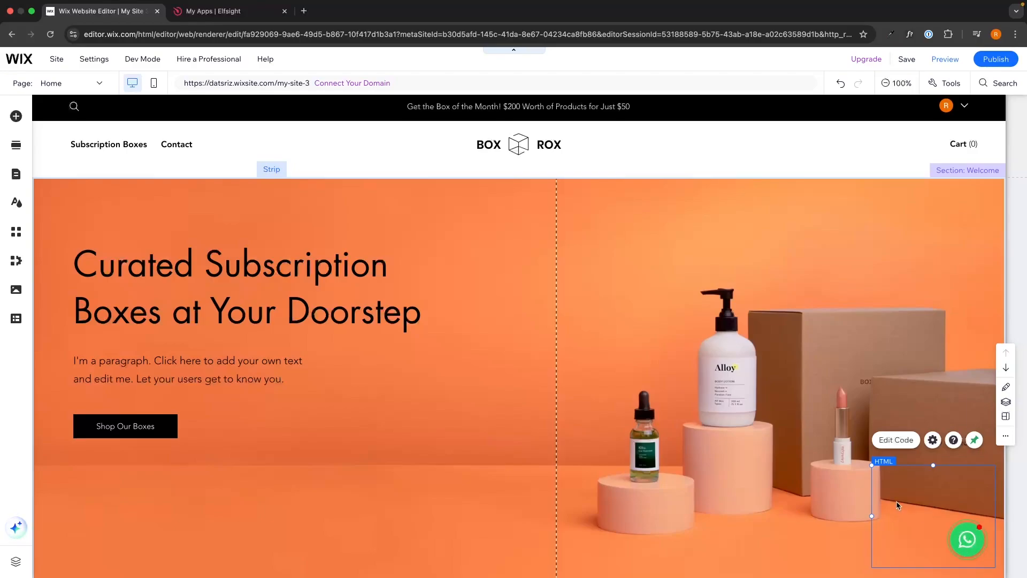
Step: Save the site and preview it, scrolling to confirm the WhatsApp button stays bottom-right
{"action": "left_click", "coordinate": [907, 59]}
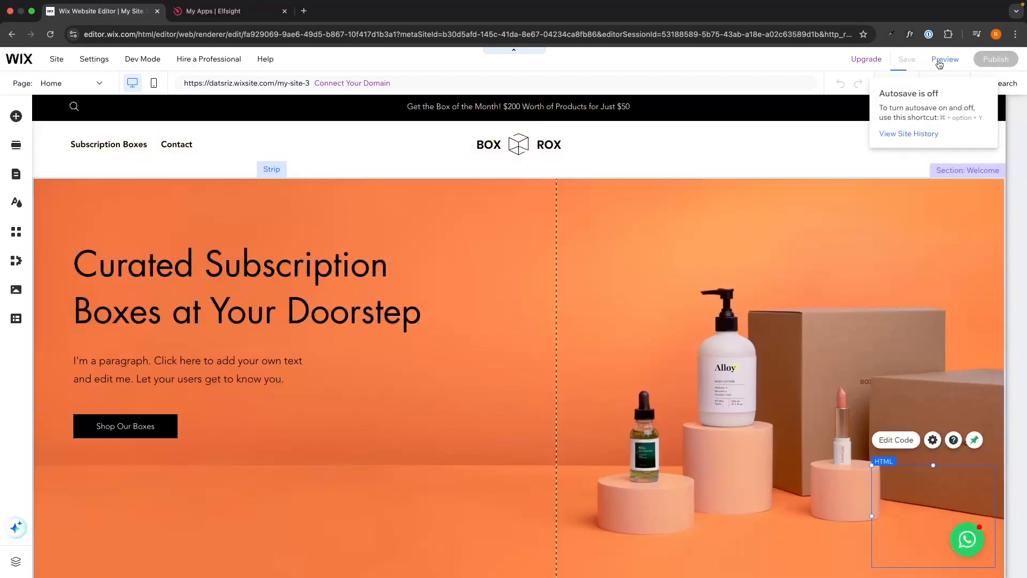
{"action": "left_click", "coordinate": [943, 60]}
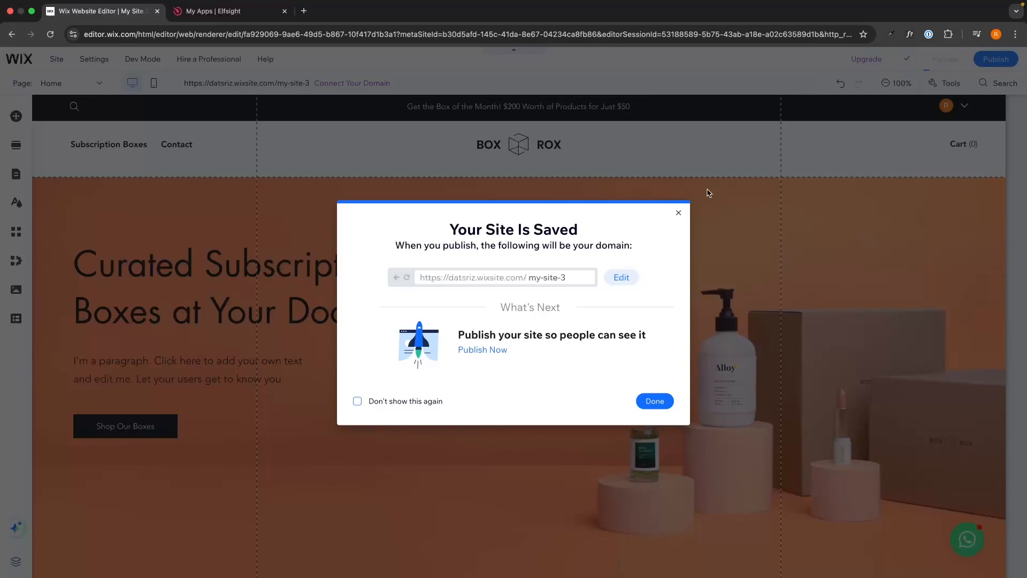
{"action": "left_click", "coordinate": [679, 213]}
{"action": "scroll", "coordinate": [913, 325], "scroll_direction": "down", "scroll_amount": 10}
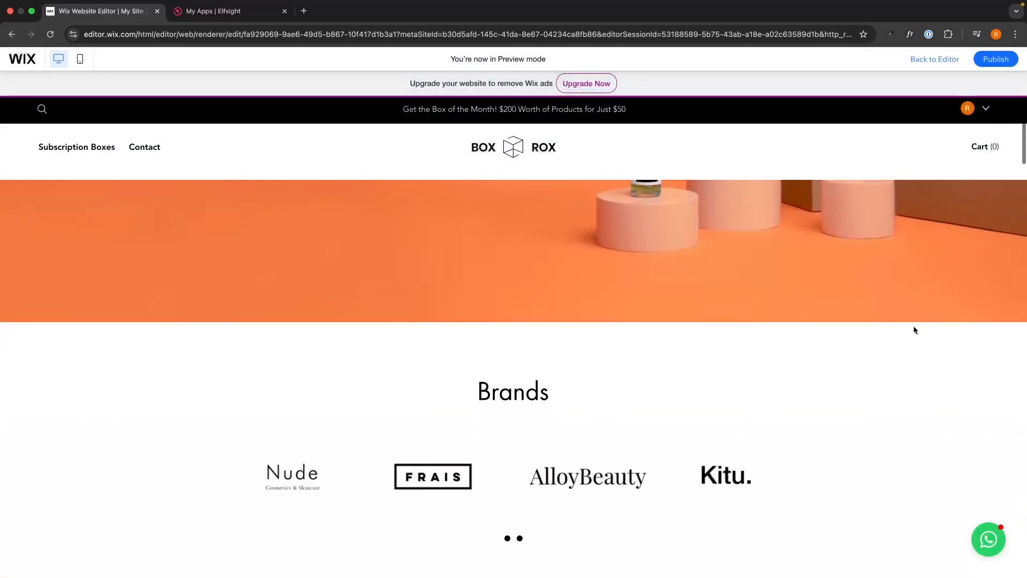
{"action": "scroll", "coordinate": [914, 330], "scroll_direction": "down", "scroll_amount": 4}
{"action": "scroll", "coordinate": [913, 326], "scroll_direction": "up", "scroll_amount": 10}
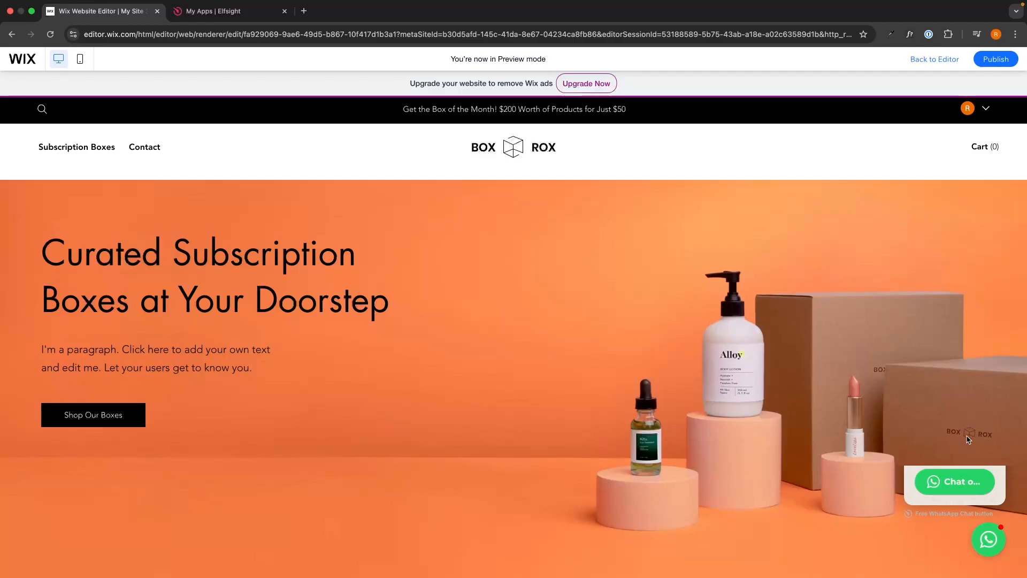
{"action": "left_click", "coordinate": [945, 62]}
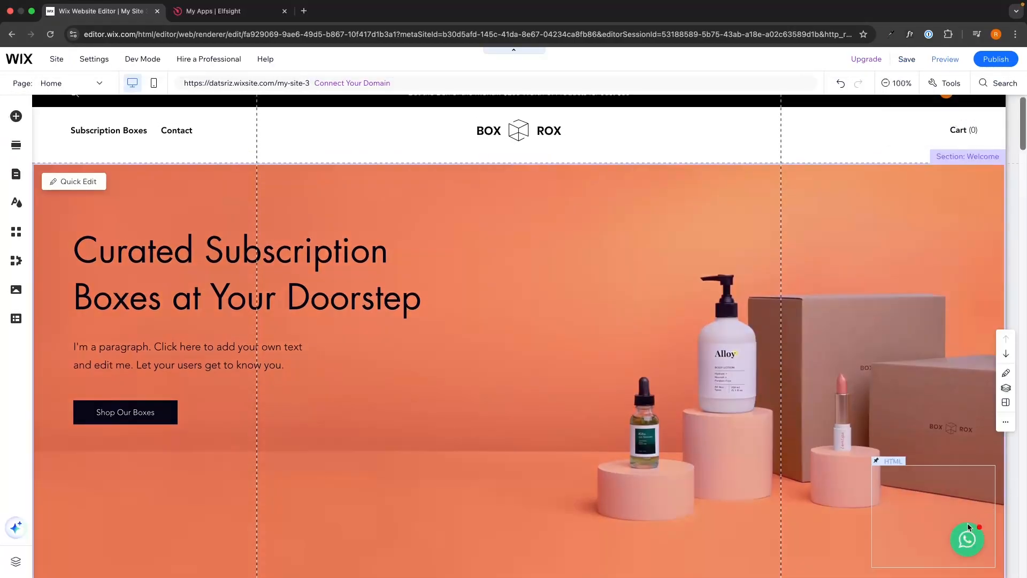
Step: Enlarge the pinned WhatsApp HTML box upward and to the left
{"action": "left_click", "coordinate": [968, 523]}
{"action": "left_click_drag", "start_coordinate": [933, 463], "coordinate": [922, 308]}
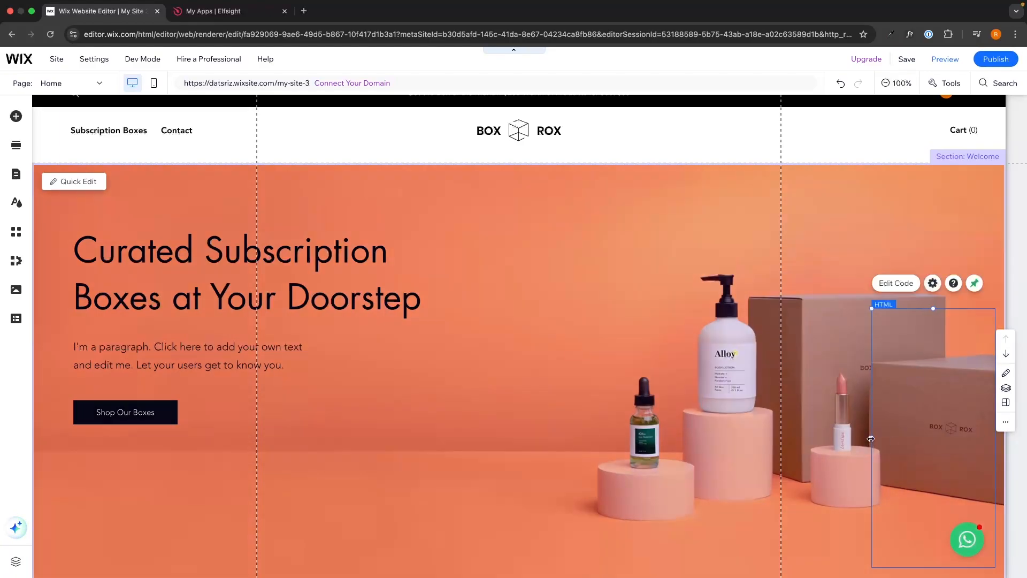
{"action": "left_click_drag", "start_coordinate": [871, 438], "coordinate": [818, 437]}
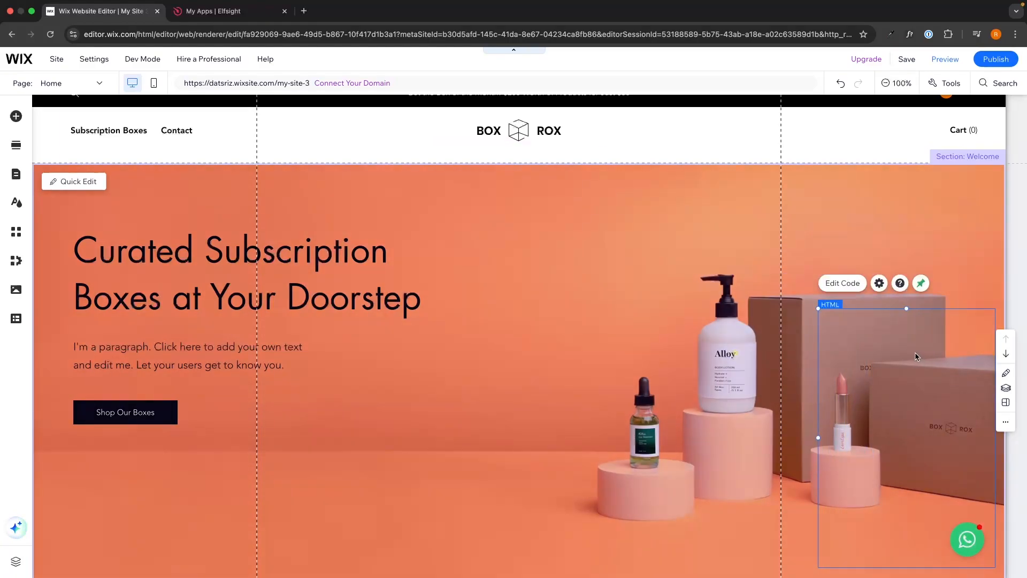
{"action": "left_click_drag", "start_coordinate": [906, 309], "coordinate": [901, 277]}
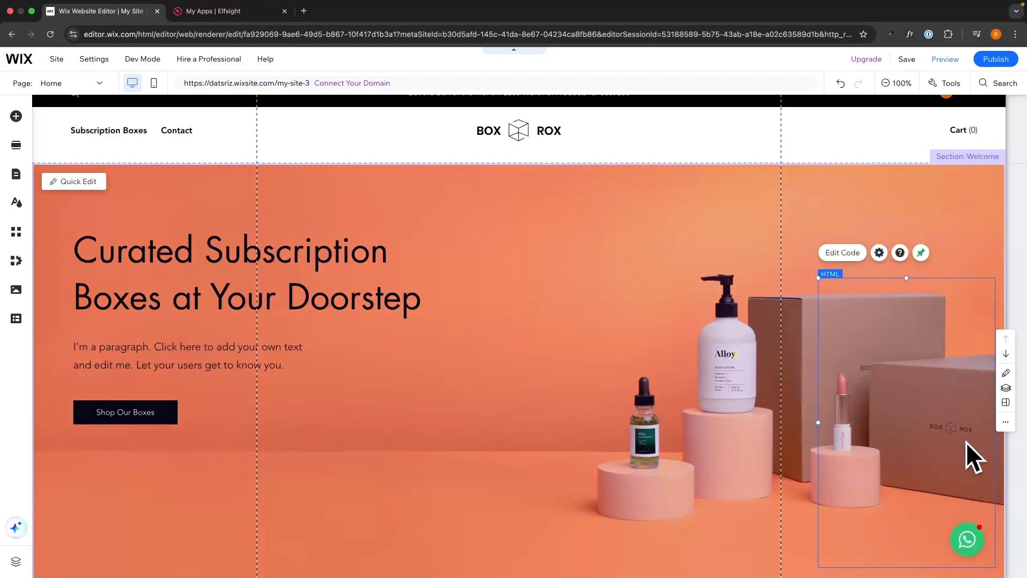
Step: Save the site and preview it with the WhatsApp chat popup open
{"action": "left_click", "coordinate": [910, 60]}
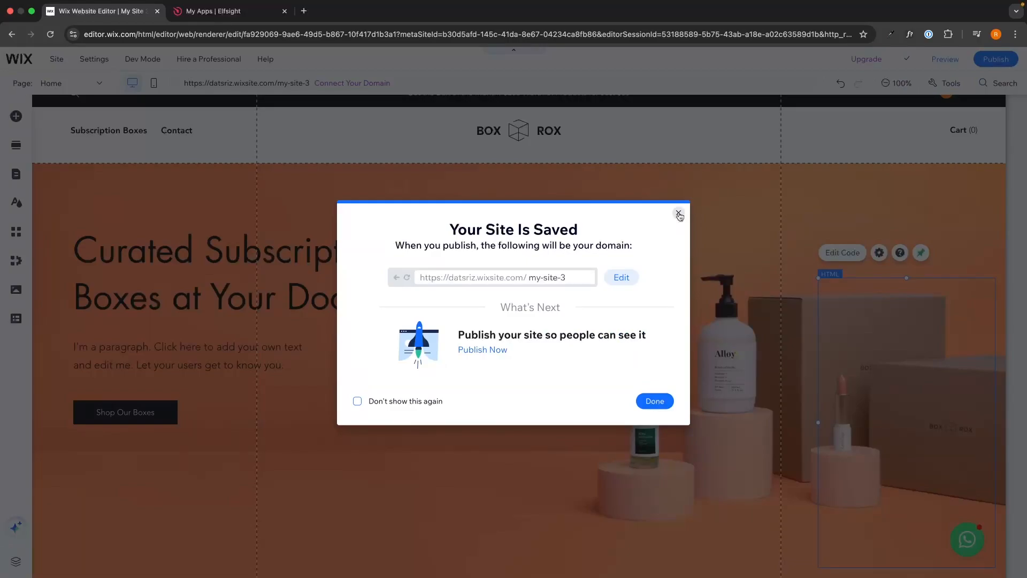
{"action": "left_click", "coordinate": [679, 213]}
{"action": "left_click", "coordinate": [937, 63]}
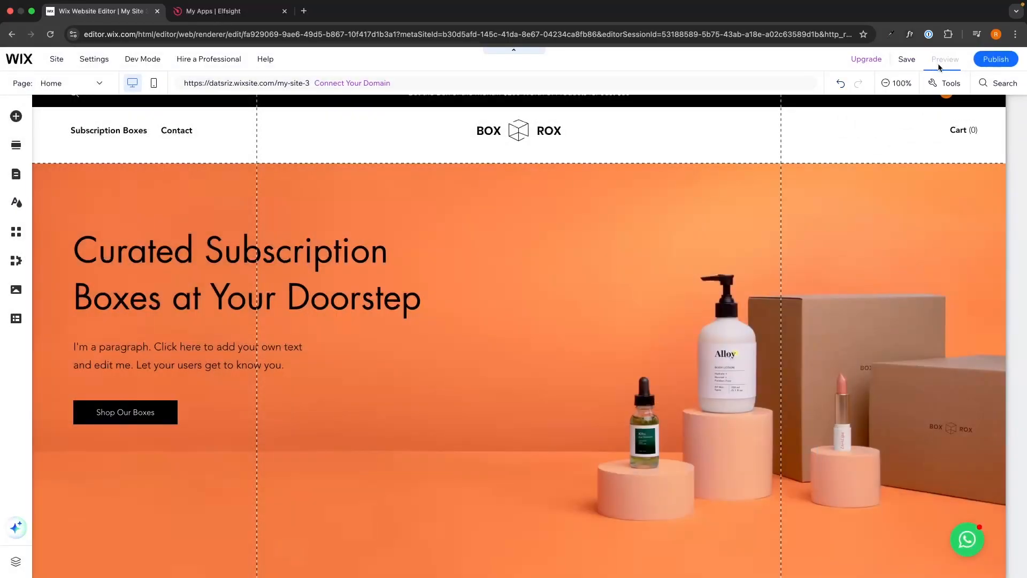
{"action": "left_click", "coordinate": [990, 538]}
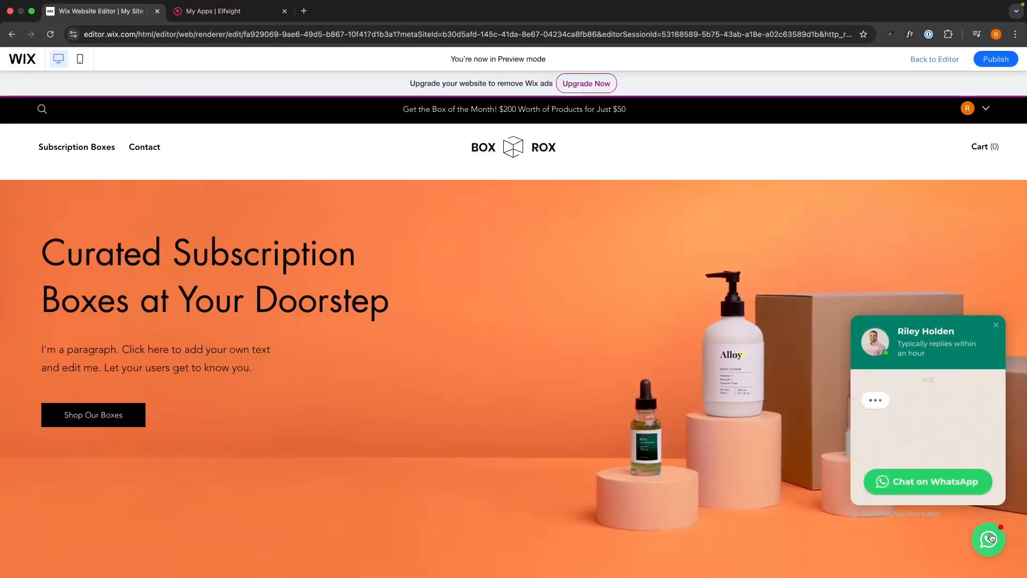
{"action": "left_click", "coordinate": [984, 546]}
{"action": "left_click", "coordinate": [982, 548]}
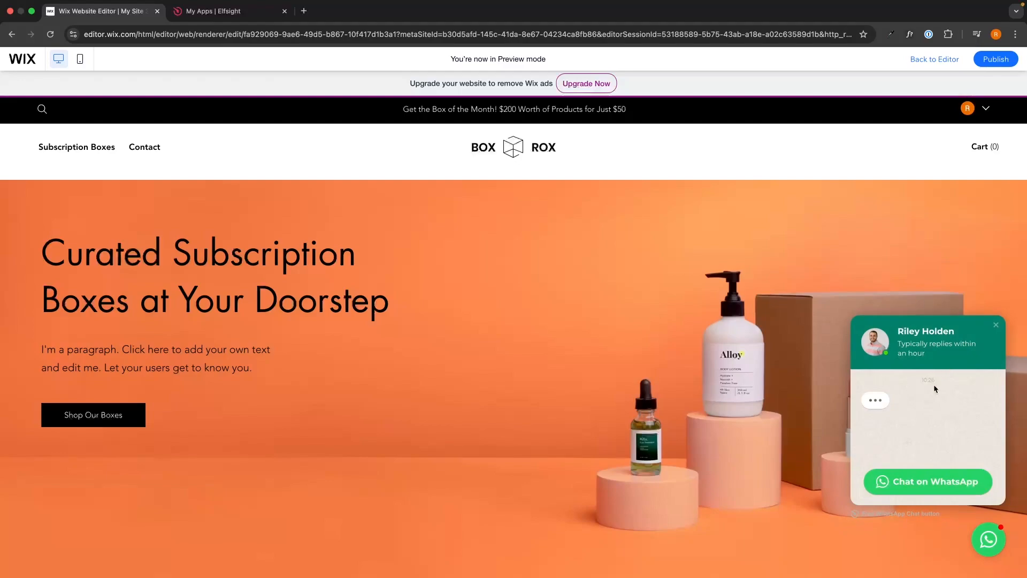